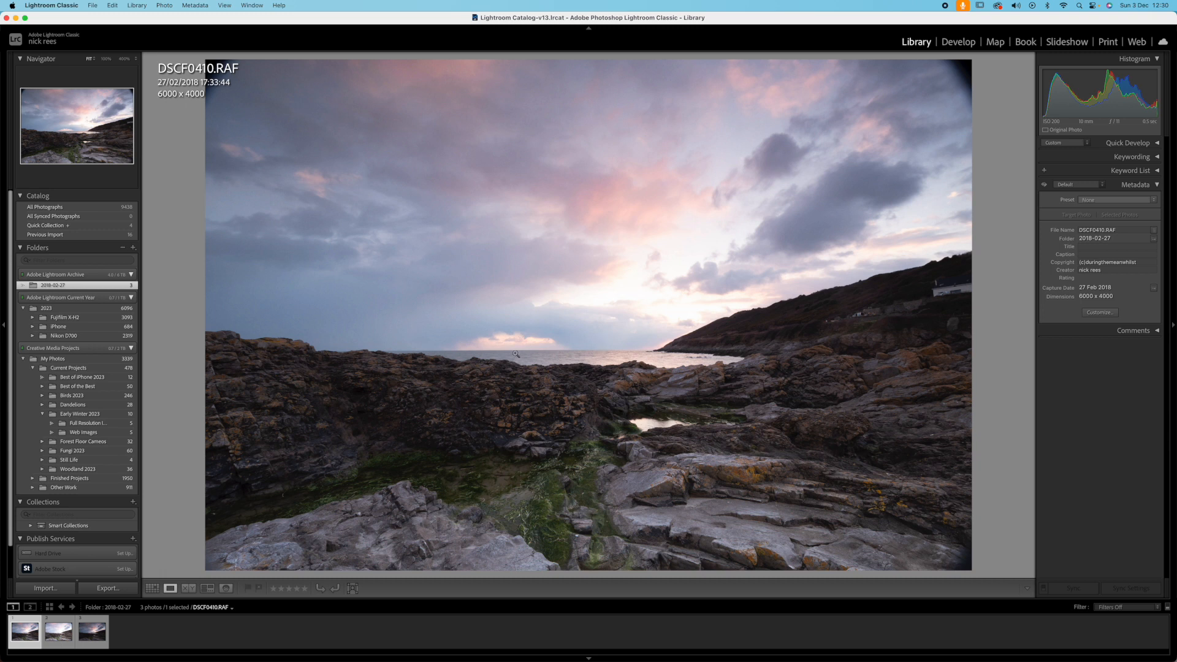
Select the darkest exposure, DSCF0412.RAF, and open it in the Develop module
{"action": "key", "text": "Right"}
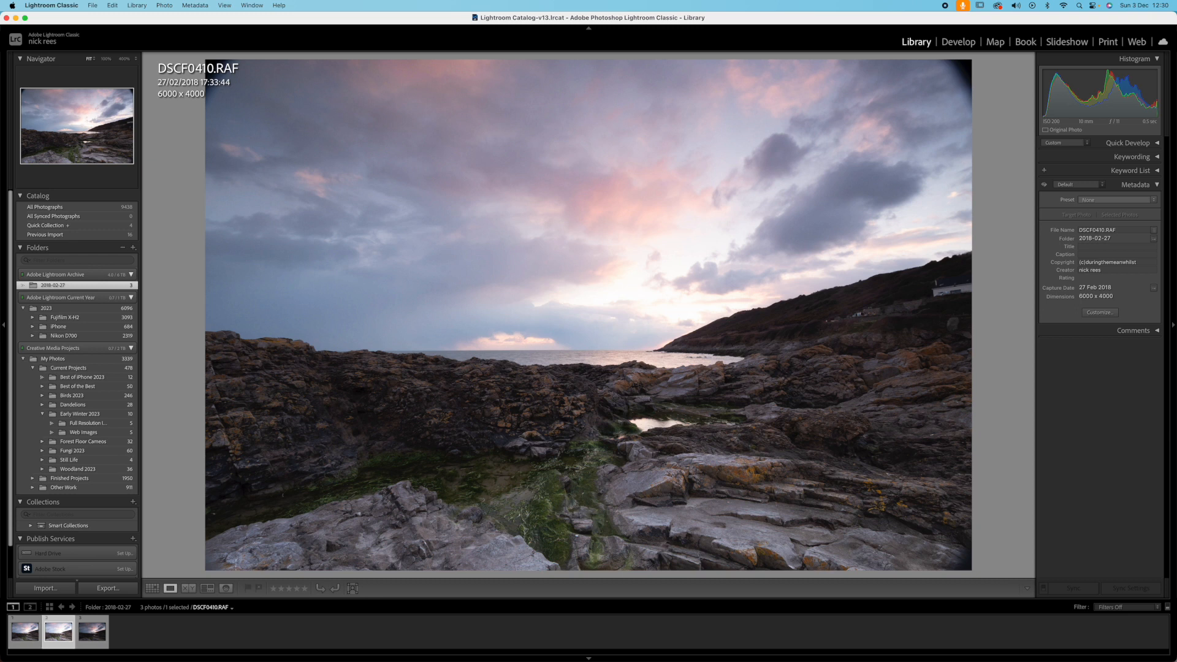
{"action": "key", "text": "Right"}
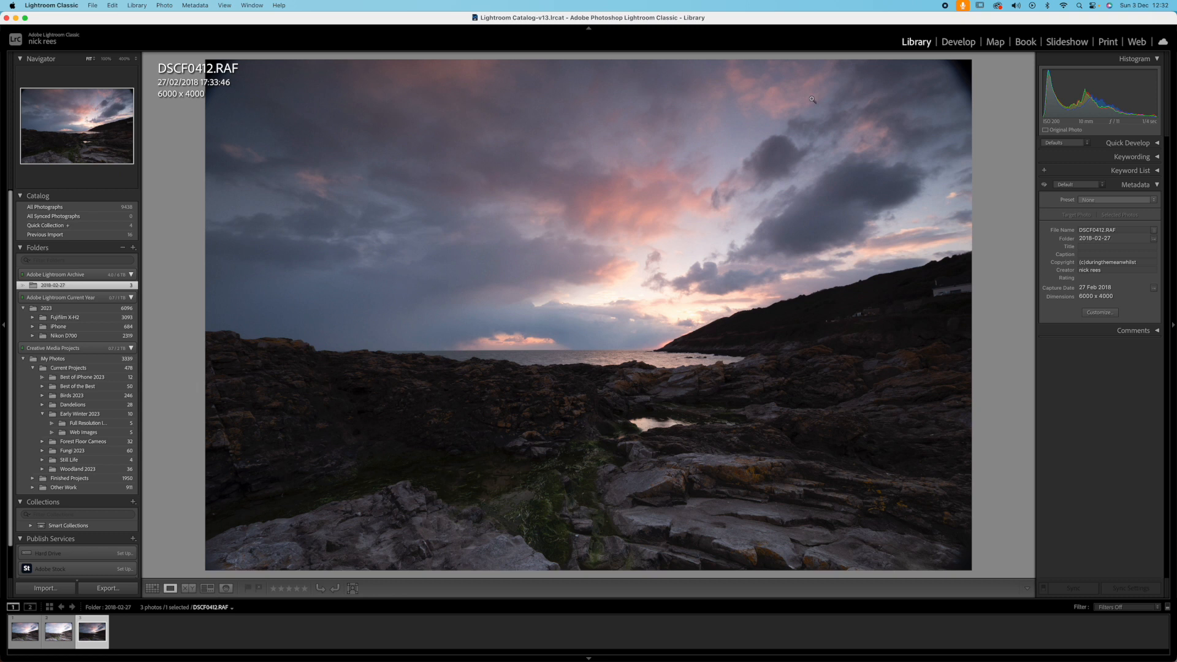
{"action": "left_click", "coordinate": [960, 43]}
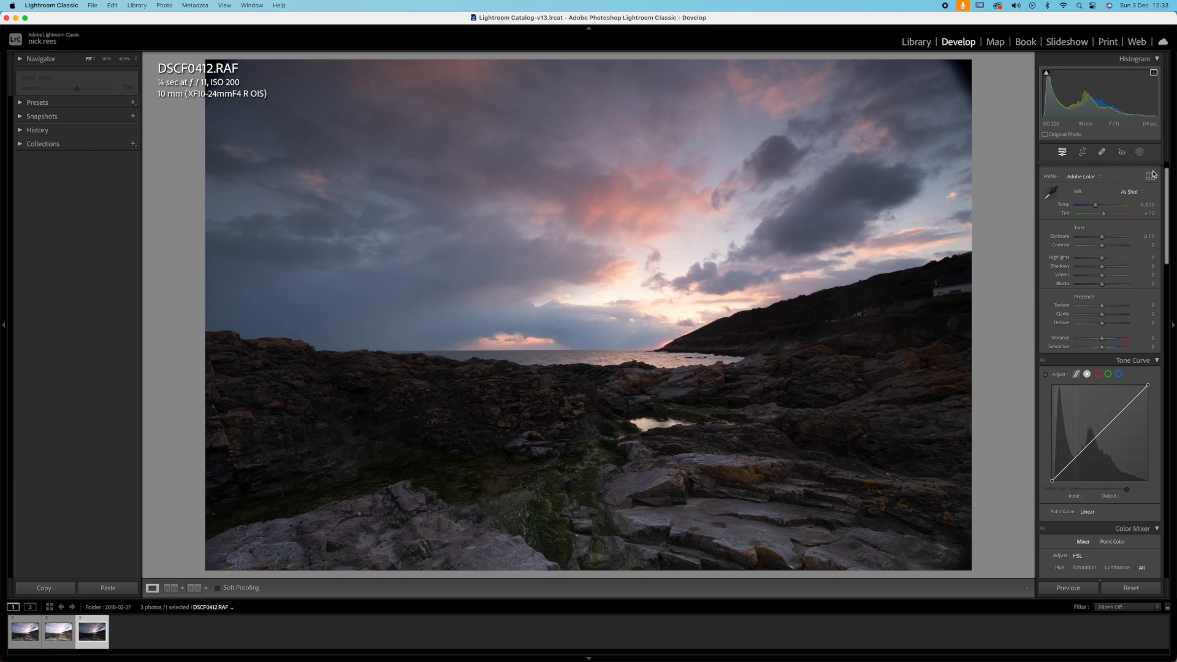
Create a sky mask and intersect it with a linear gradient drawn downward across the horizon
{"action": "left_click", "coordinate": [1139, 153]}
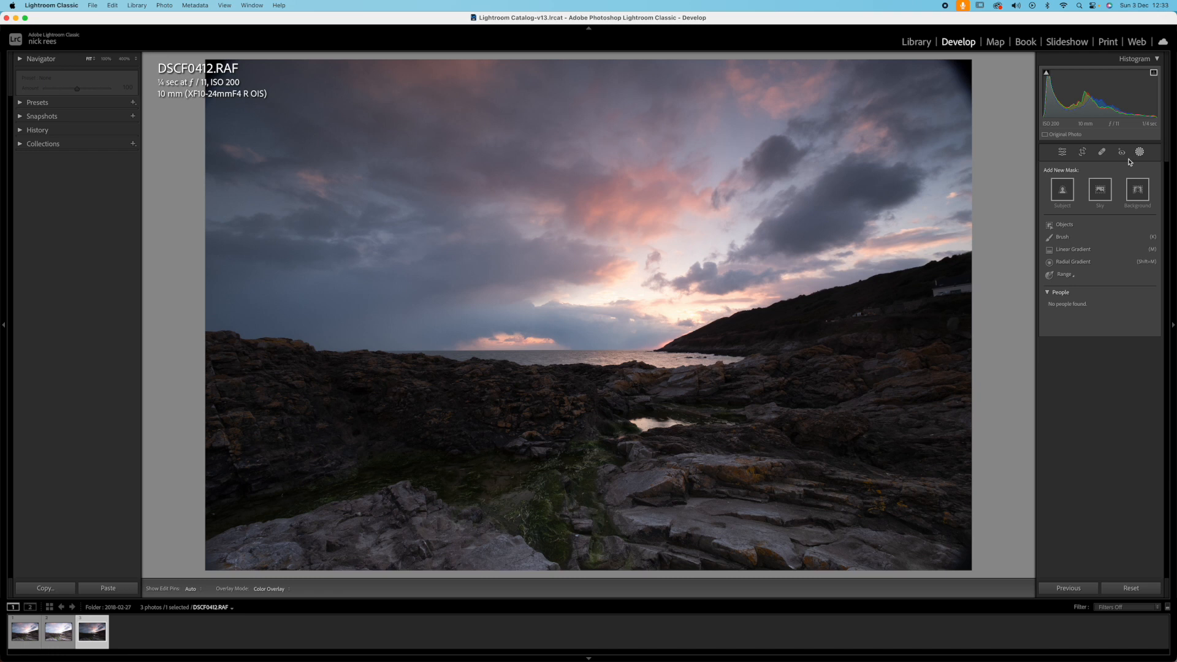
{"action": "left_click", "coordinate": [1102, 194]}
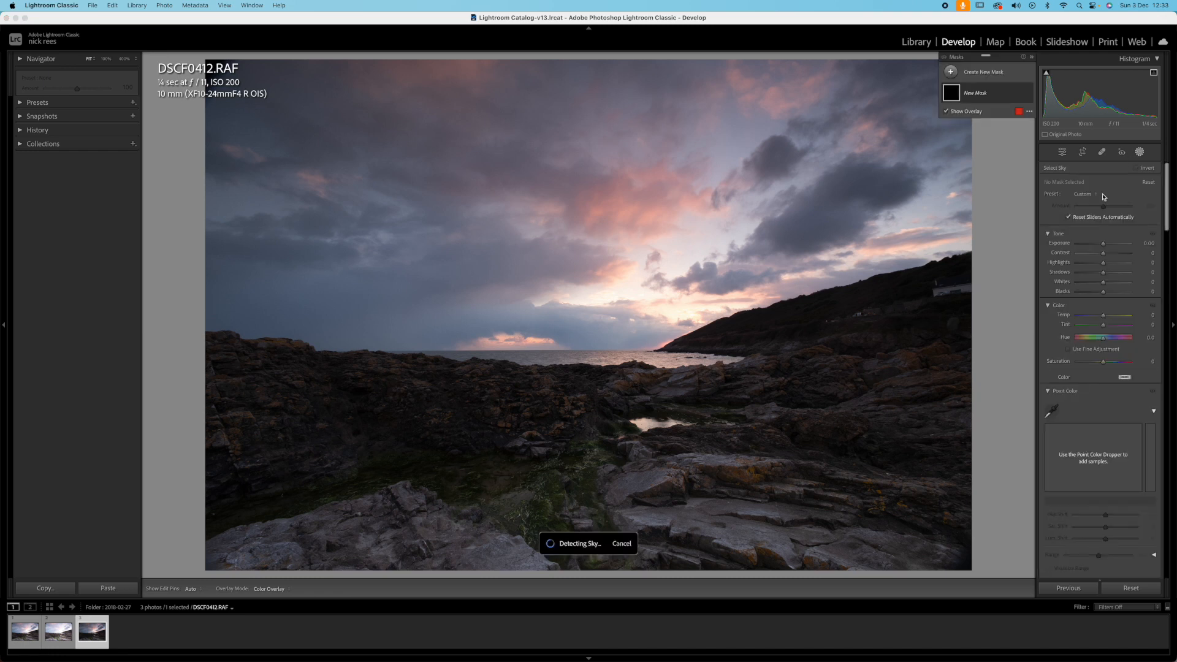
{"action": "left_click", "coordinate": [1019, 95]}
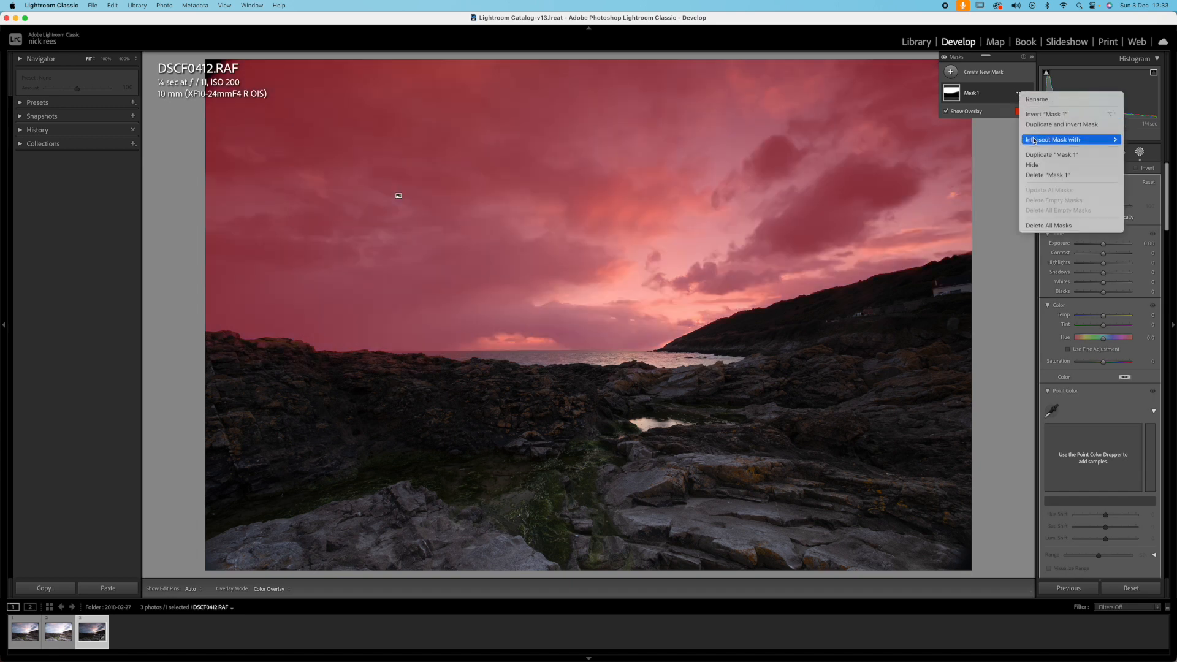
{"action": "mouse_move", "coordinate": [1072, 140]}
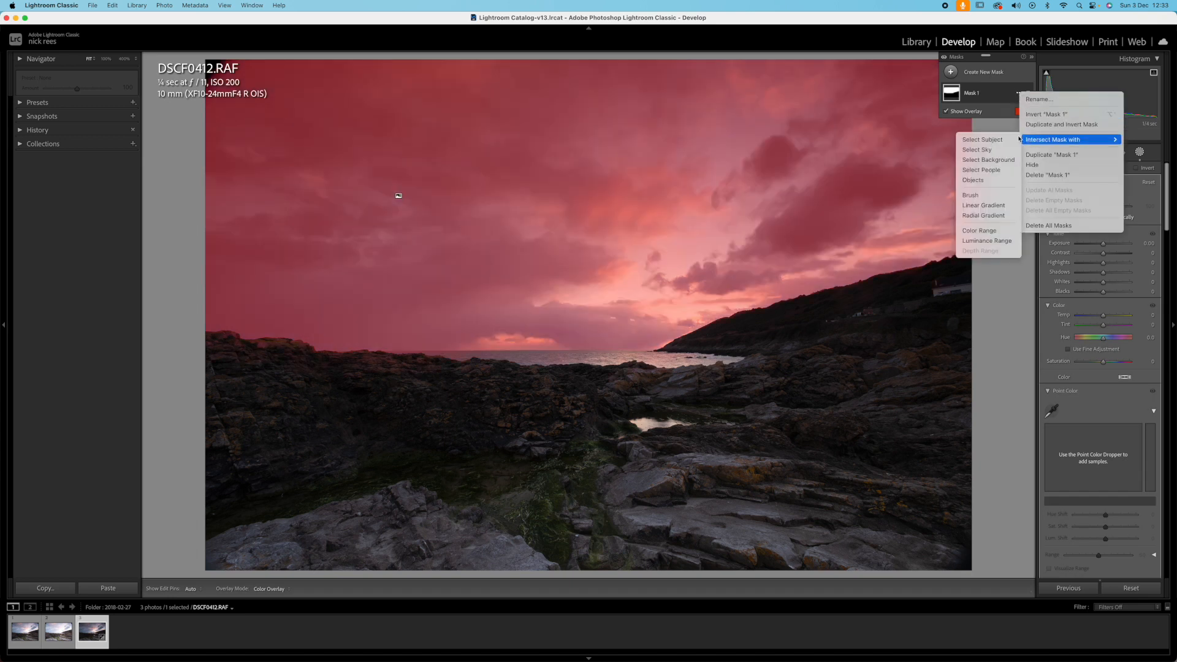
{"action": "left_click", "coordinate": [984, 205]}
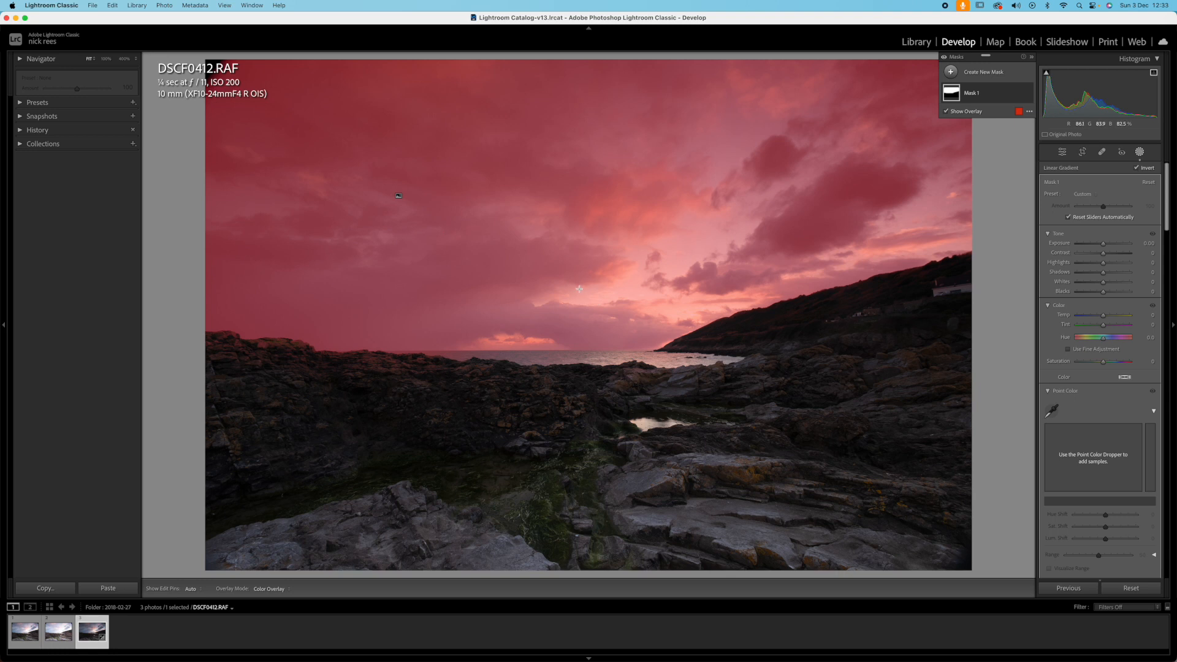
{"action": "left_click_drag", "start_coordinate": [568, 311], "coordinate": [573, 382]}
Set the sky mask's Exposure to -0.50 and its Temp to 30
{"action": "left_click_drag", "start_coordinate": [1104, 244], "coordinate": [1100, 244]}
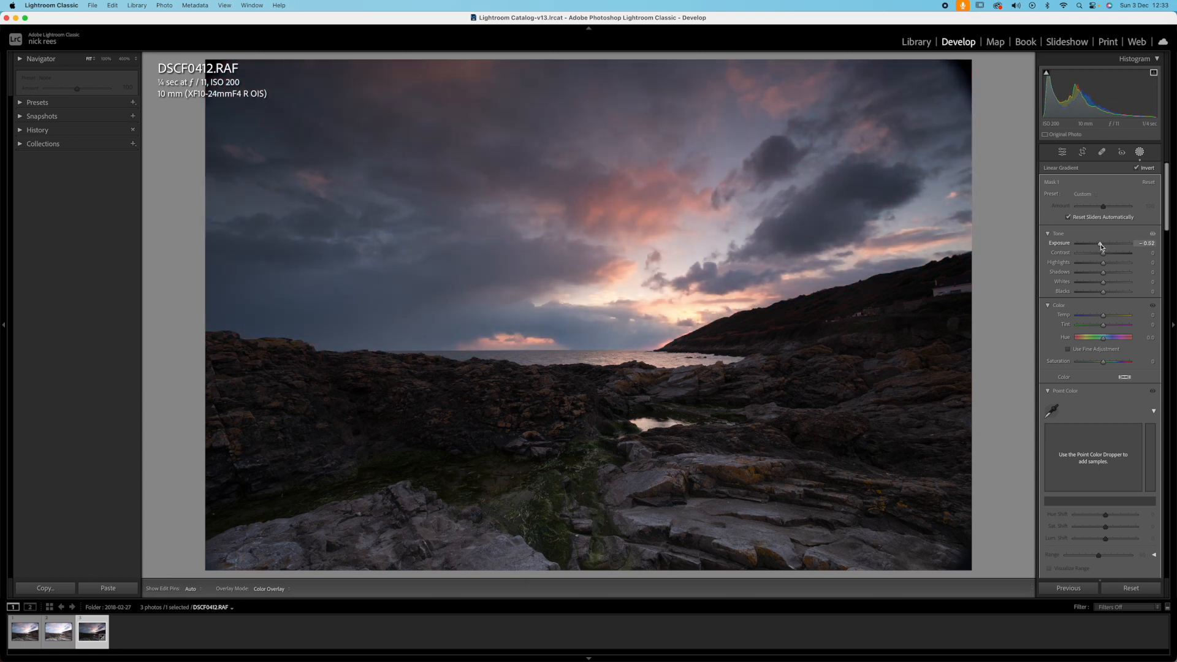
{"action": "left_click_drag", "start_coordinate": [1101, 246], "coordinate": [1101, 246]}
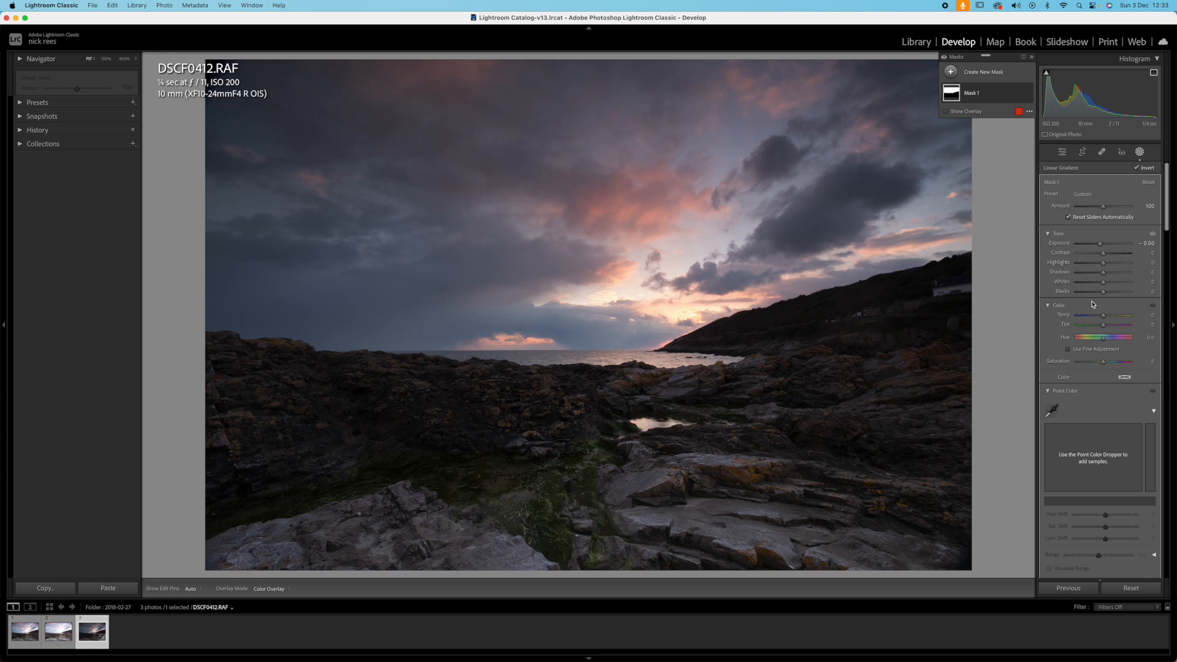
{"action": "left_click_drag", "start_coordinate": [1103, 315], "coordinate": [1113, 317]}
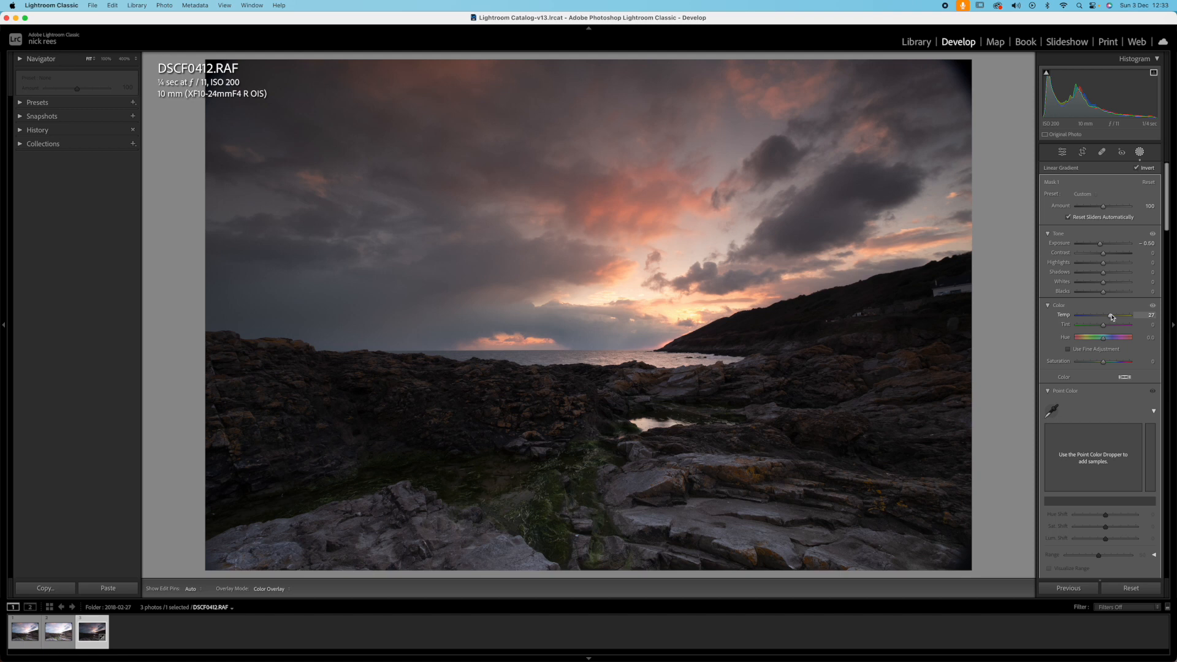
{"action": "left_click_drag", "start_coordinate": [1112, 317], "coordinate": [1113, 318]}
{"action": "left_click", "coordinate": [1113, 318]}
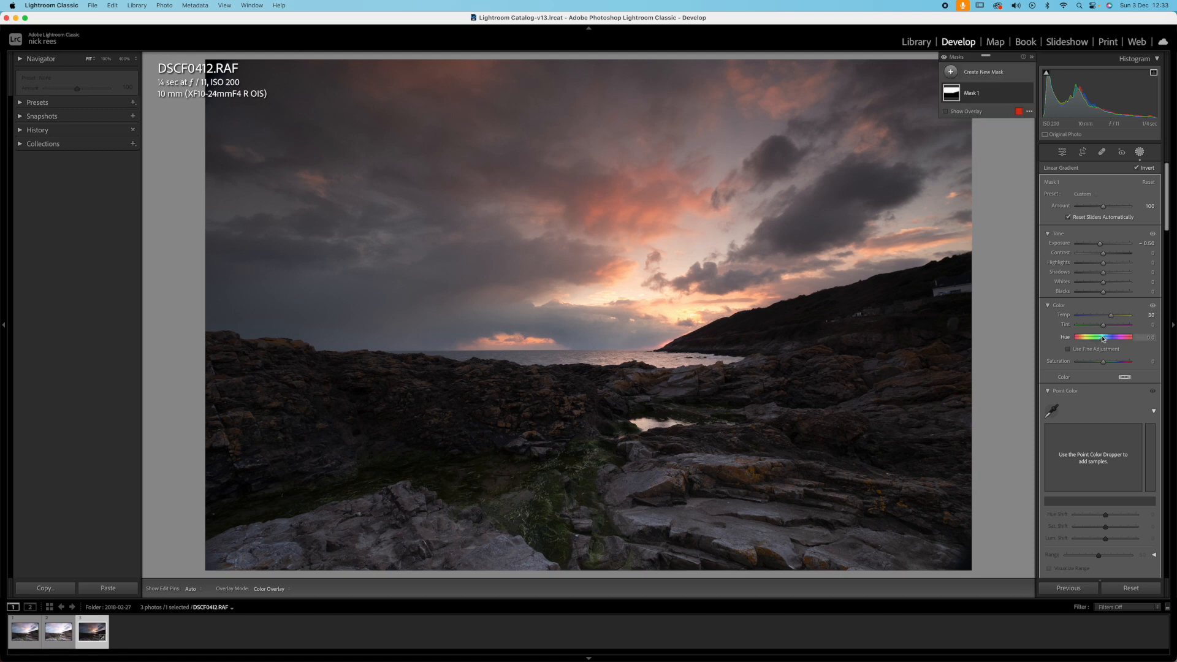
Set the sky mask's Texture to 60 and Clarity to 25, and leave masking
{"action": "scroll", "coordinate": [1101, 337], "scroll_direction": "down", "scroll_amount": 8}
{"action": "scroll", "coordinate": [1102, 337], "scroll_direction": "down", "scroll_amount": 2}
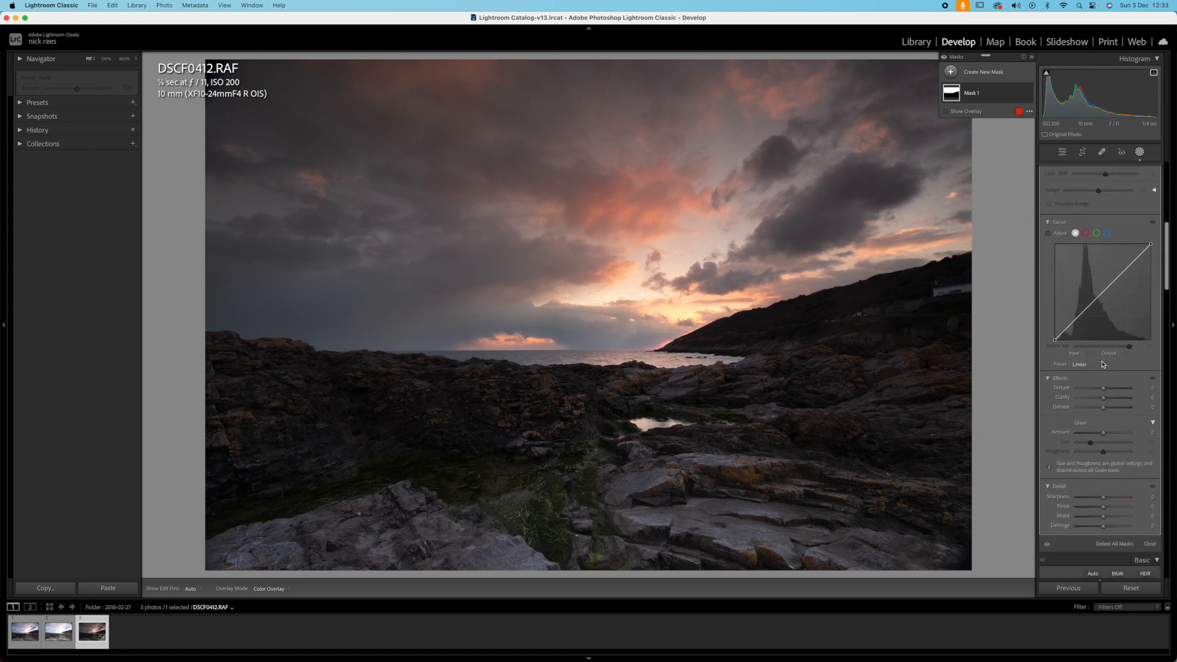
{"action": "left_click_drag", "start_coordinate": [1103, 387], "coordinate": [1120, 390]}
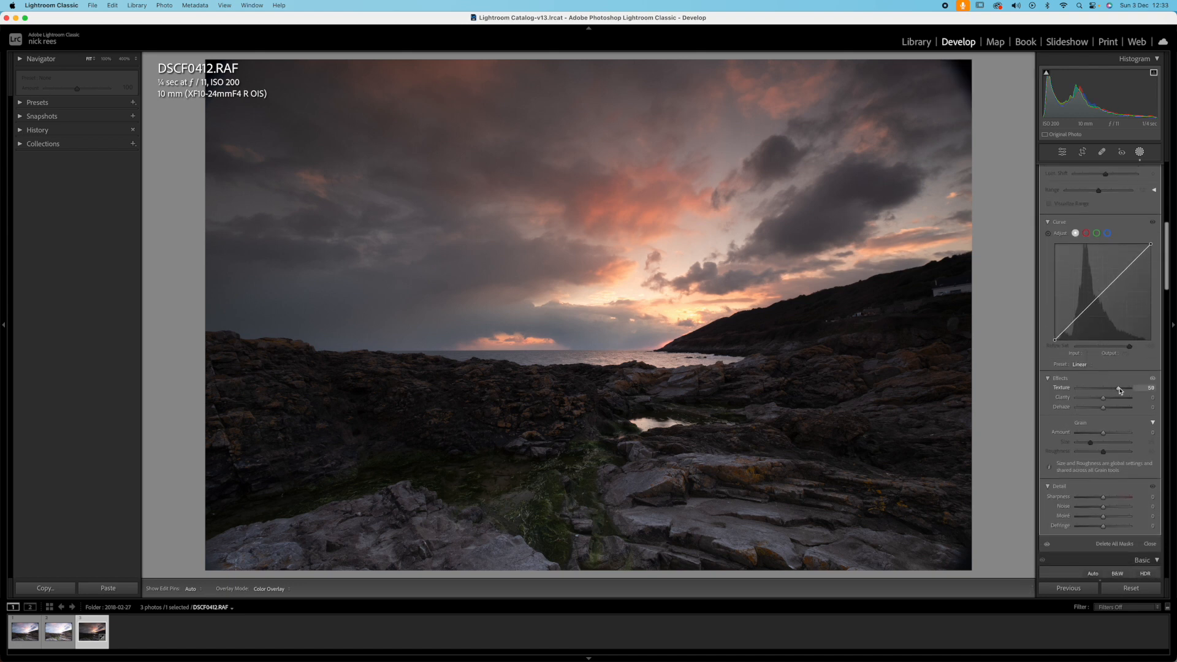
{"action": "left_click_drag", "start_coordinate": [1121, 391], "coordinate": [1111, 400]}
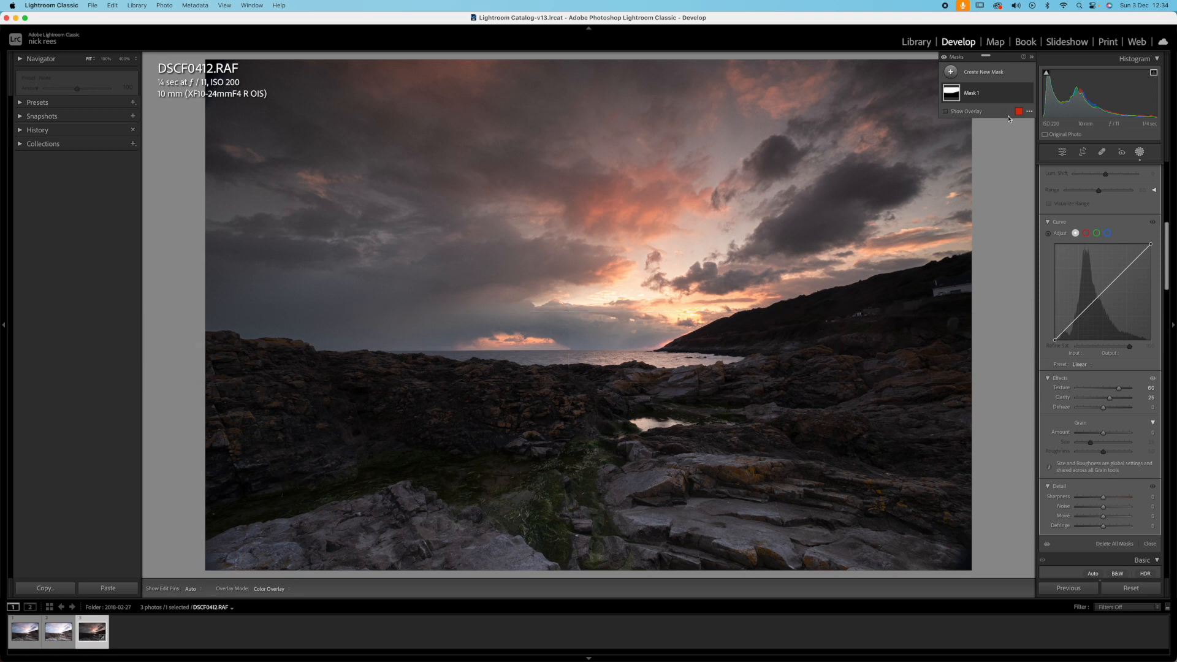
{"action": "left_click", "coordinate": [1139, 153]}
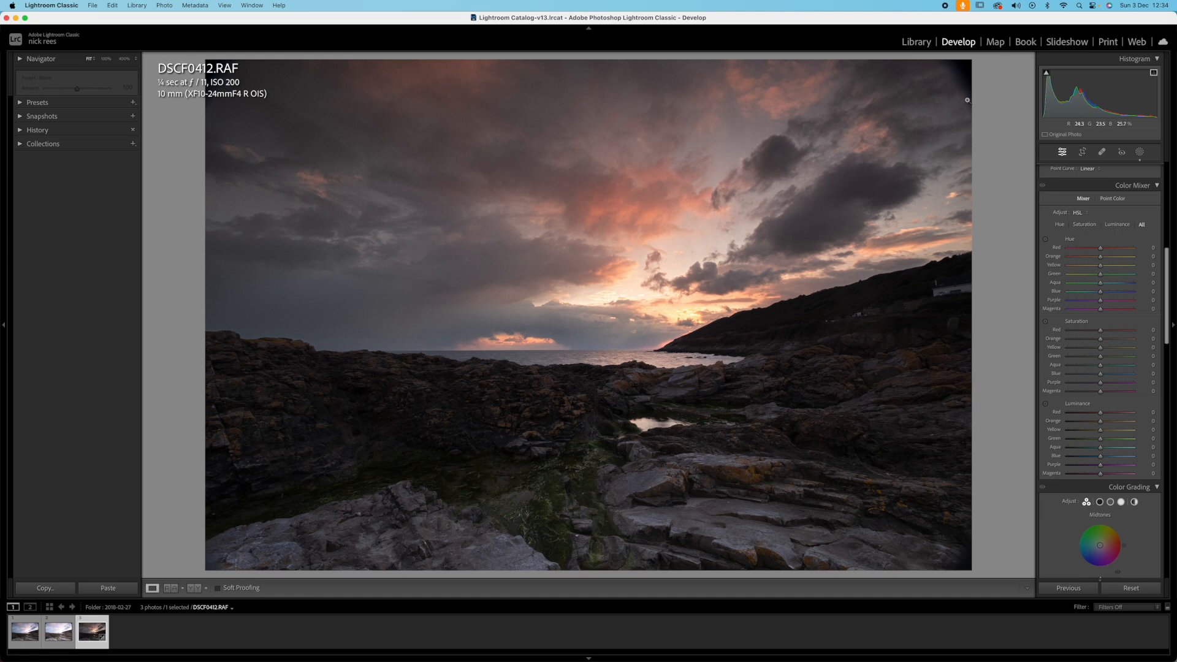
Try to clone sky over the dark upper-right corner of the photo with three spots
{"action": "left_click", "coordinate": [1102, 154]}
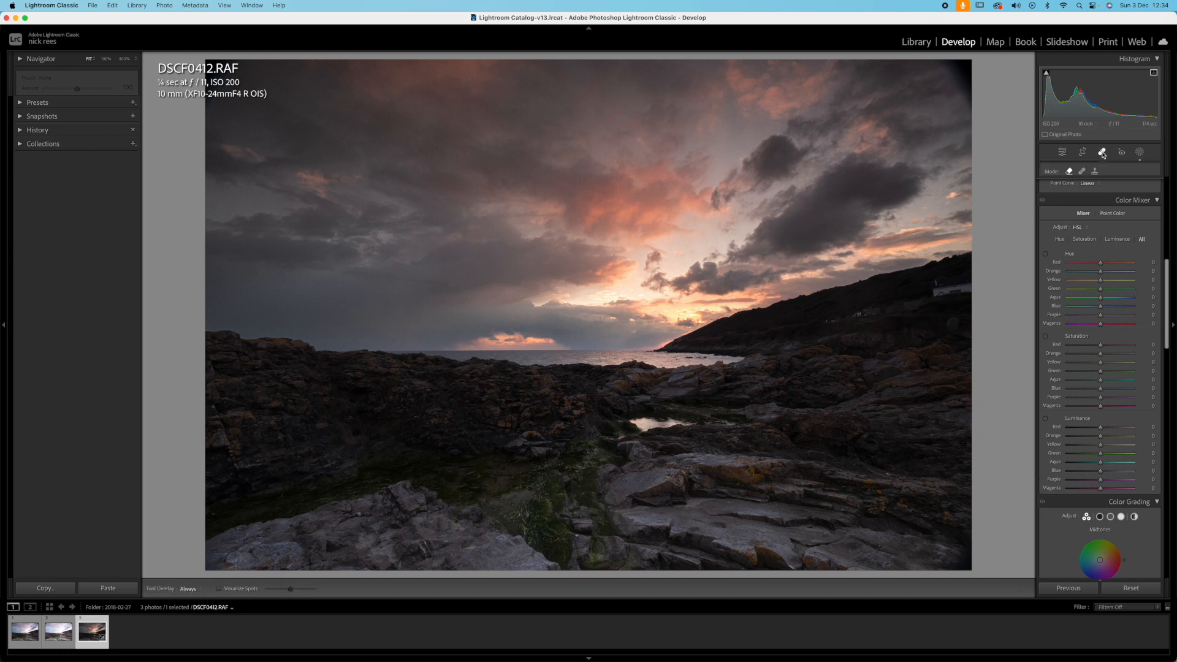
{"action": "left_click", "coordinate": [1096, 173]}
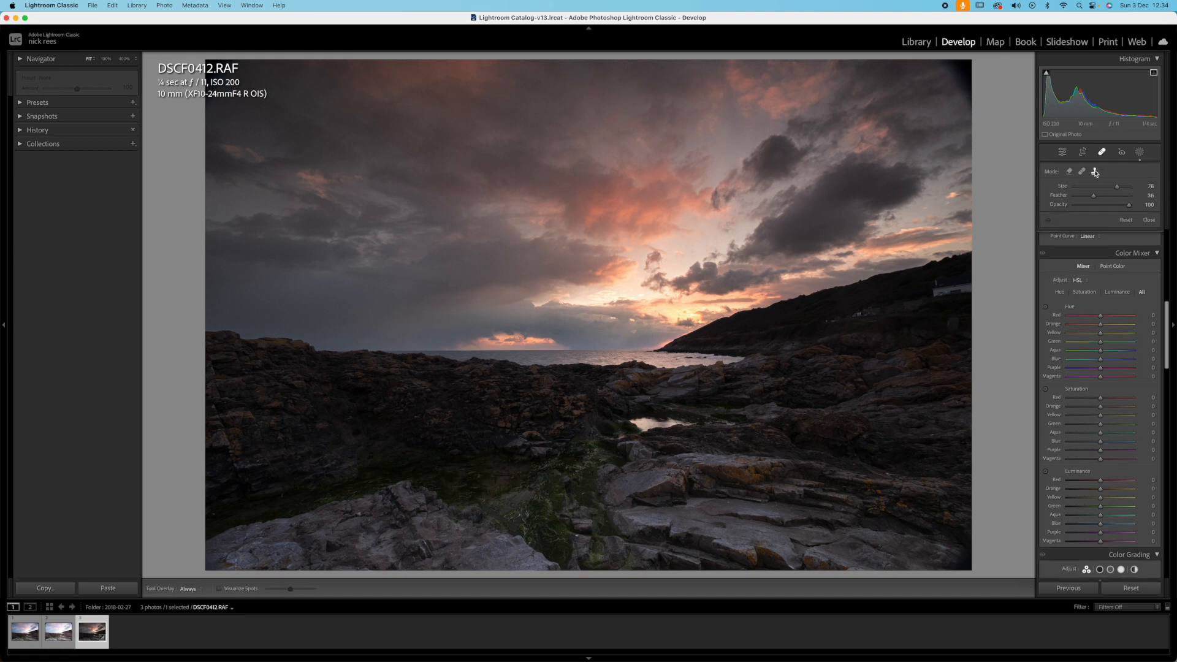
{"action": "left_click", "coordinate": [877, 122]}
{"action": "left_click", "coordinate": [953, 73]}
{"action": "left_click", "coordinate": [969, 93]}
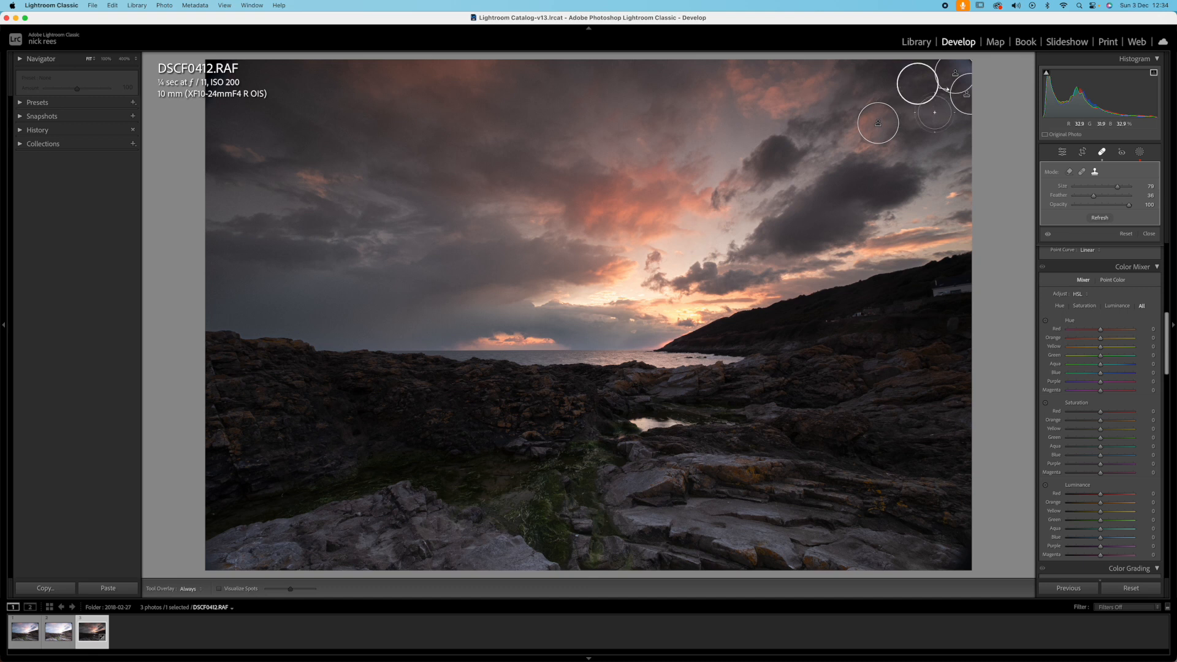
Undo the corner clone spots and the sky mask's last Clarity change
{"action": "key", "text": "super+z"}
{"action": "key", "text": "super+z"}
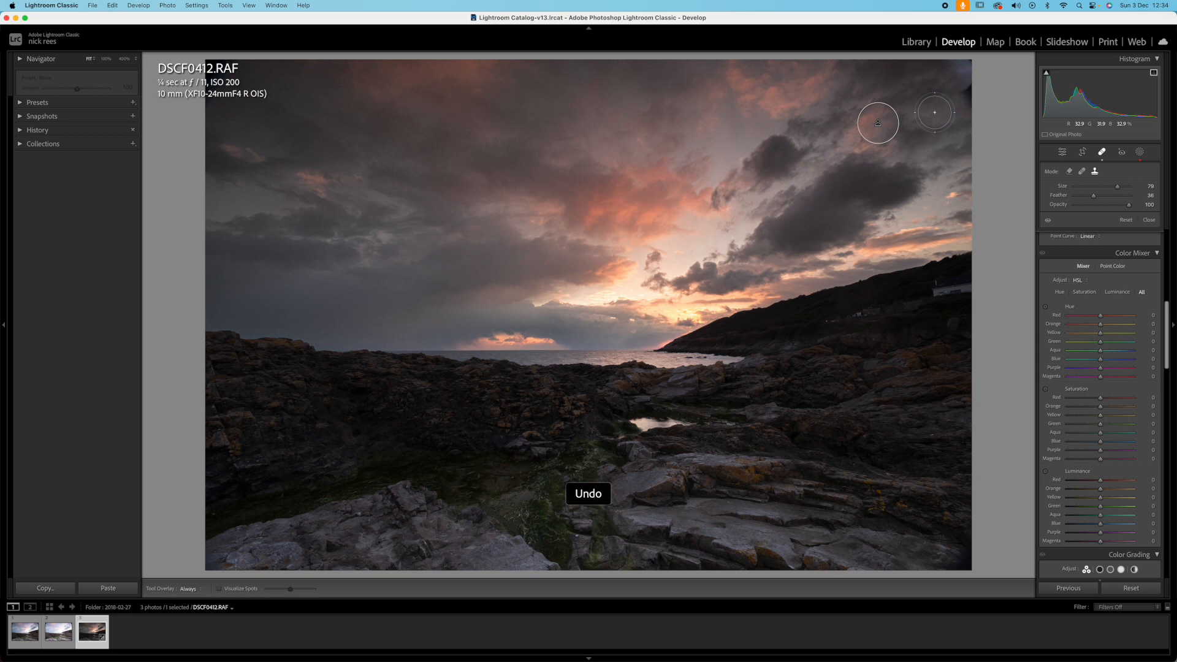
{"action": "key", "text": "super+z"}
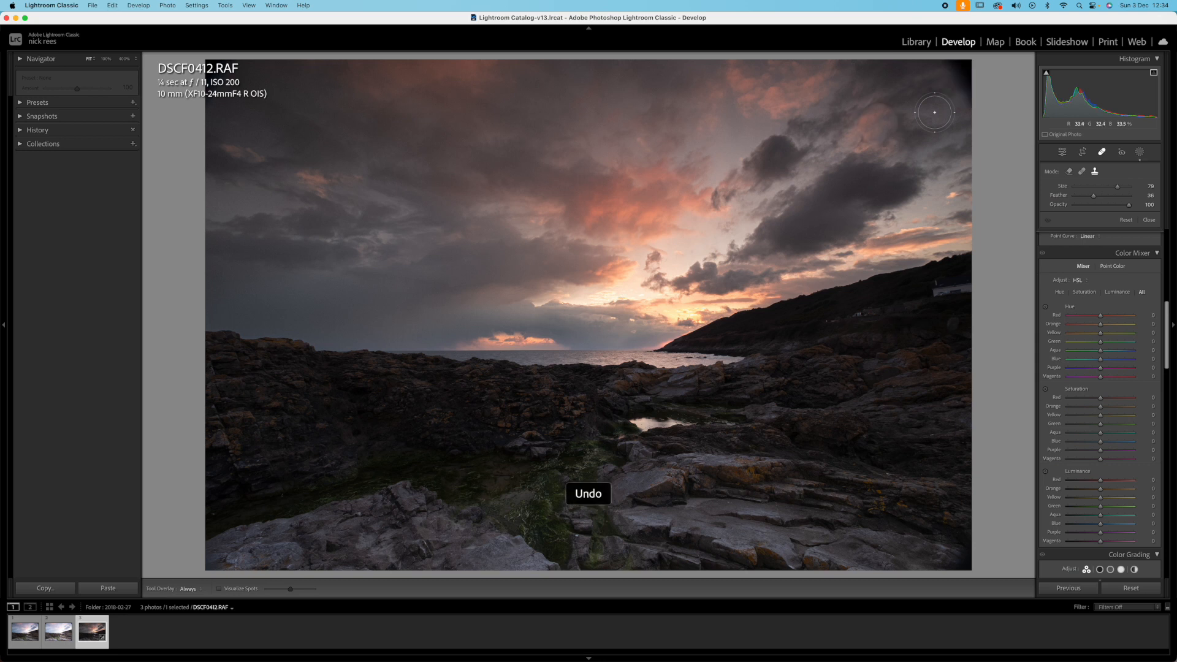
{"action": "key", "text": "super+z"}
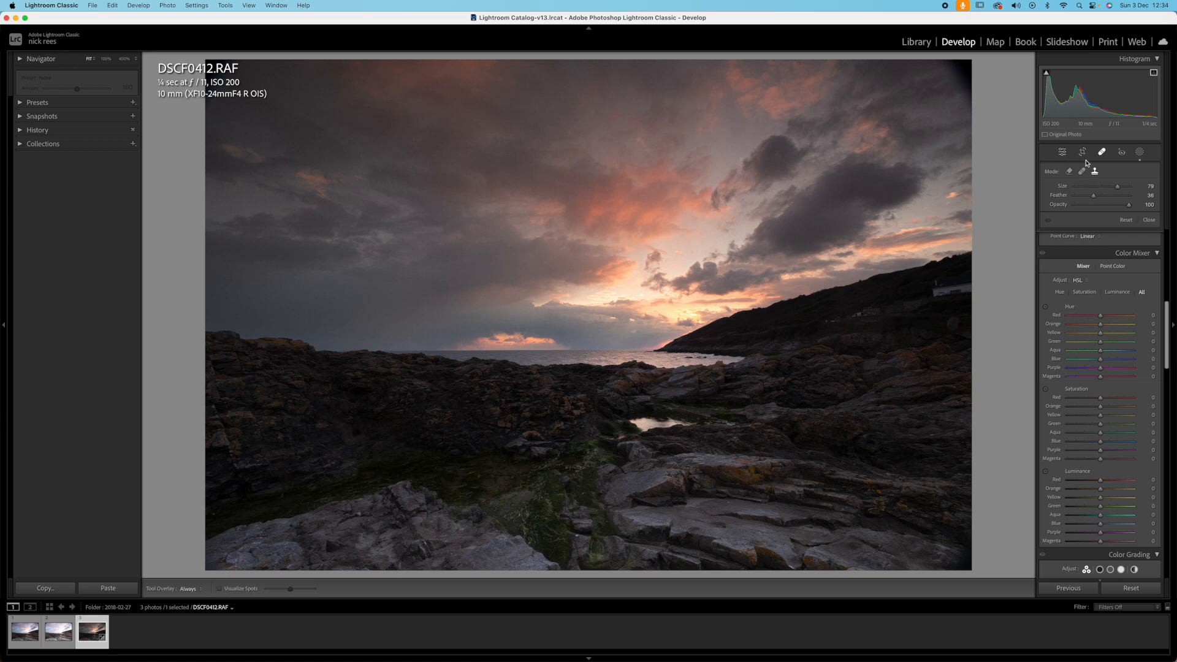
Reopen the sky mask, Mask 1, and set its Clarity to 20
{"action": "left_click", "coordinate": [1139, 152]}
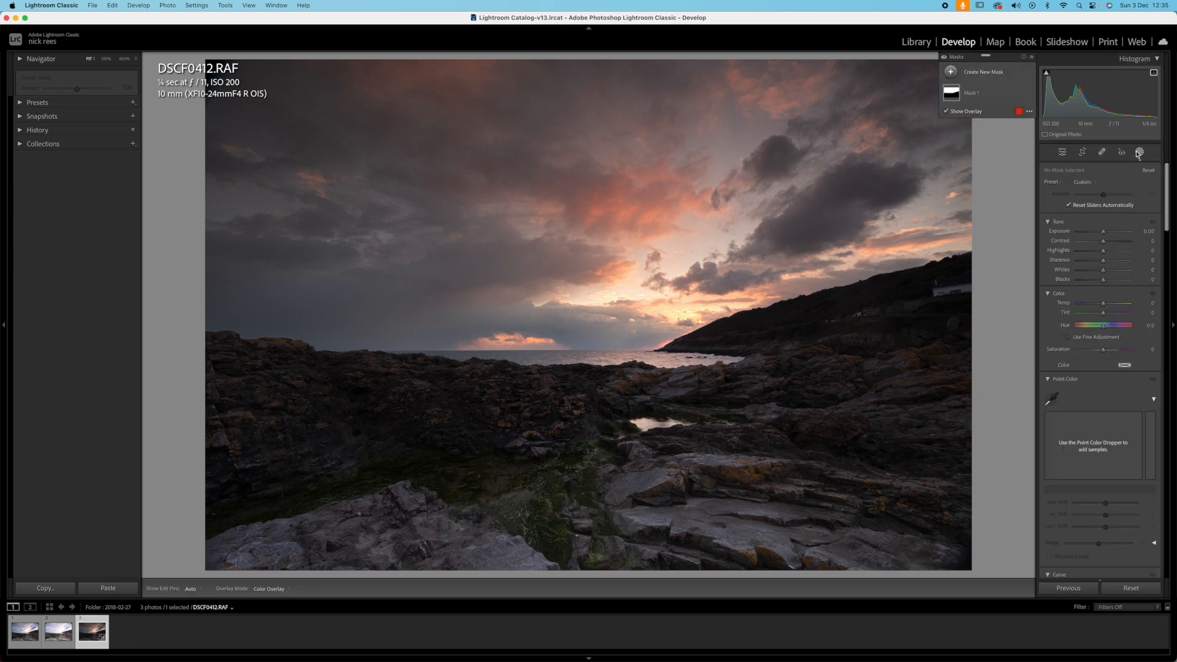
{"action": "left_click", "coordinate": [951, 94]}
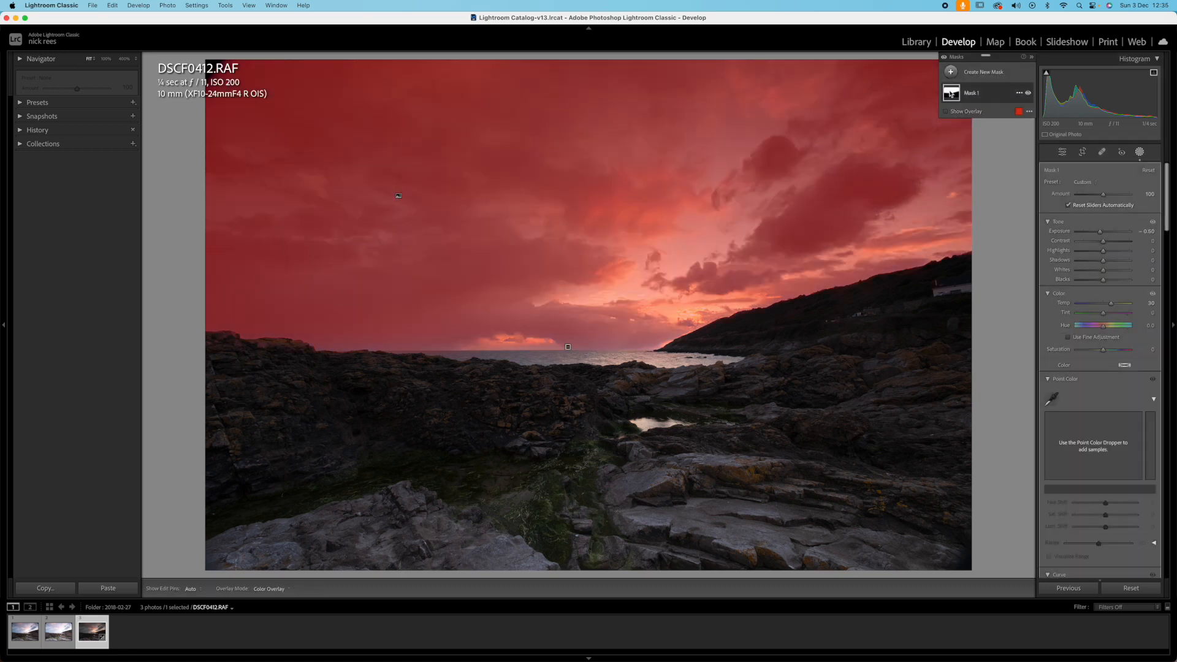
{"action": "scroll", "coordinate": [1067, 360], "scroll_direction": "down", "scroll_amount": 10}
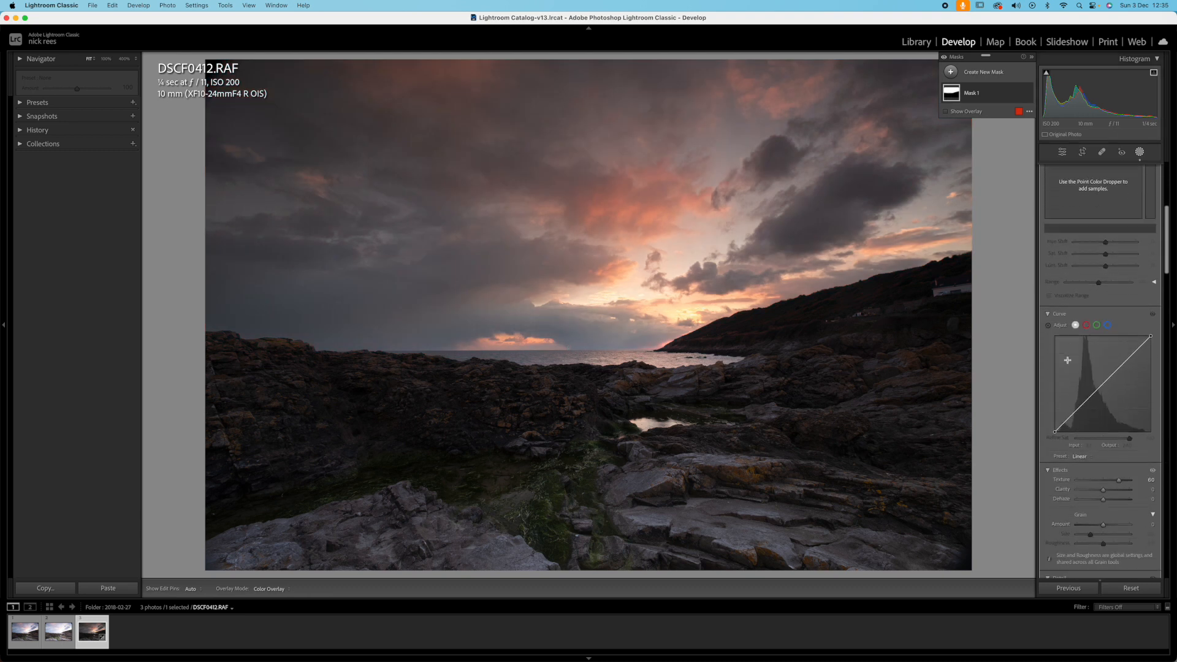
{"action": "left_click_drag", "start_coordinate": [1104, 418], "coordinate": [1104, 419]}
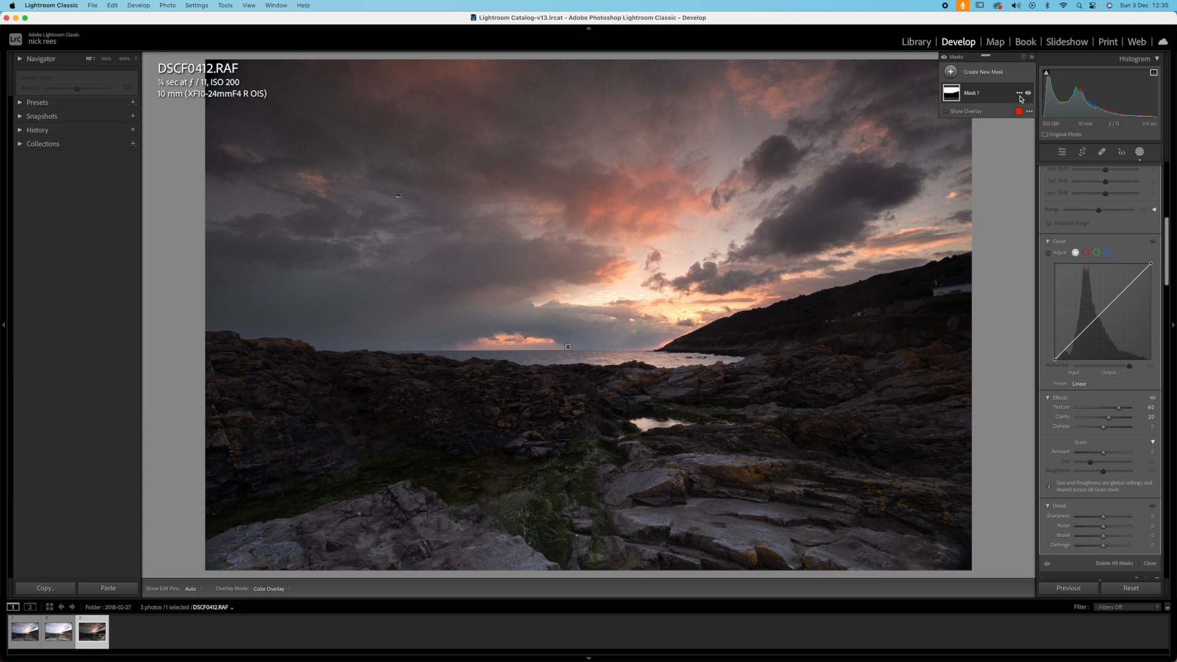
Create a second sky mask and invert it so that it covers the rocks, sea and headland
{"action": "left_click", "coordinate": [951, 72]}
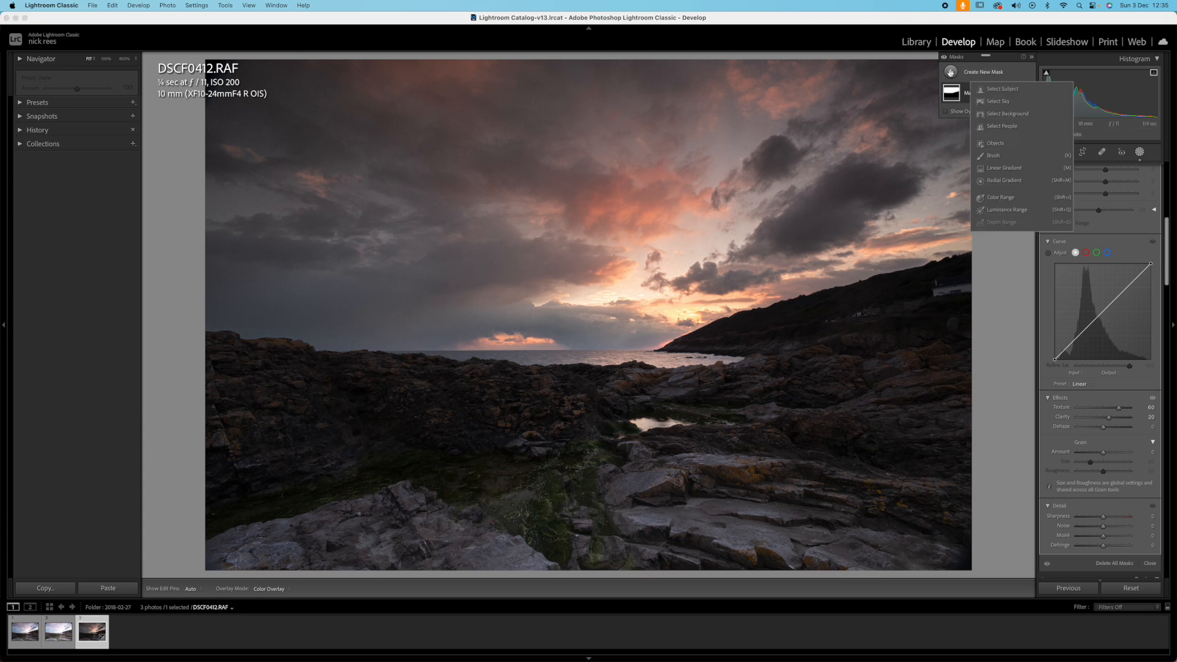
{"action": "left_click", "coordinate": [1006, 102]}
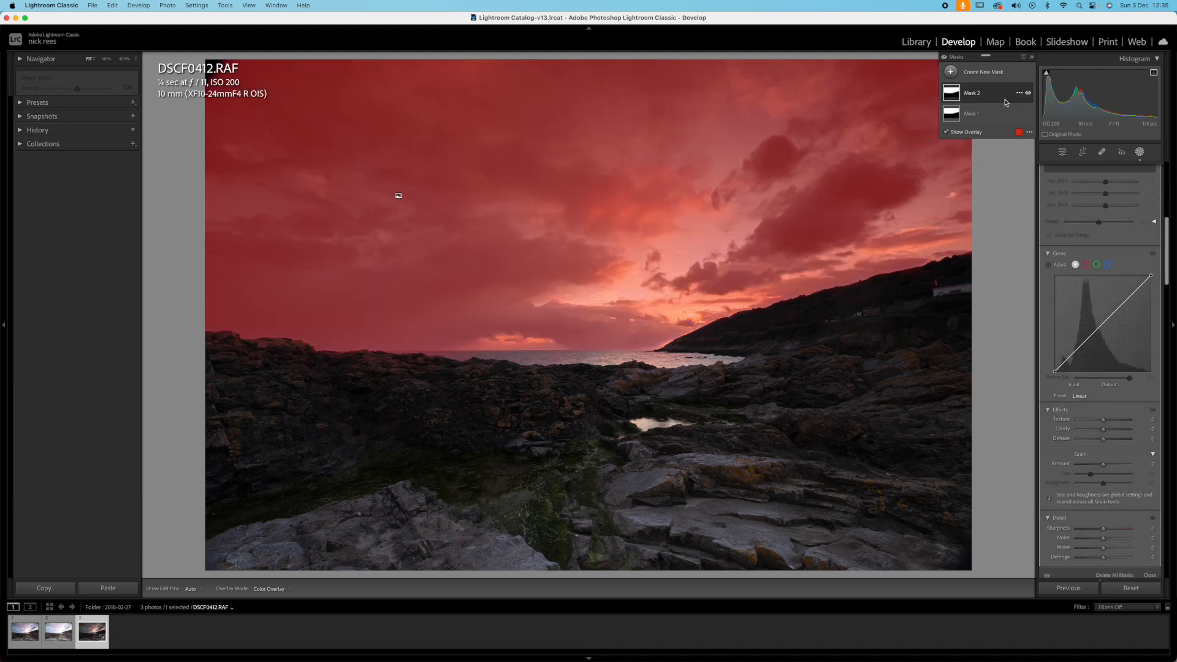
{"action": "left_click", "coordinate": [1019, 94]}
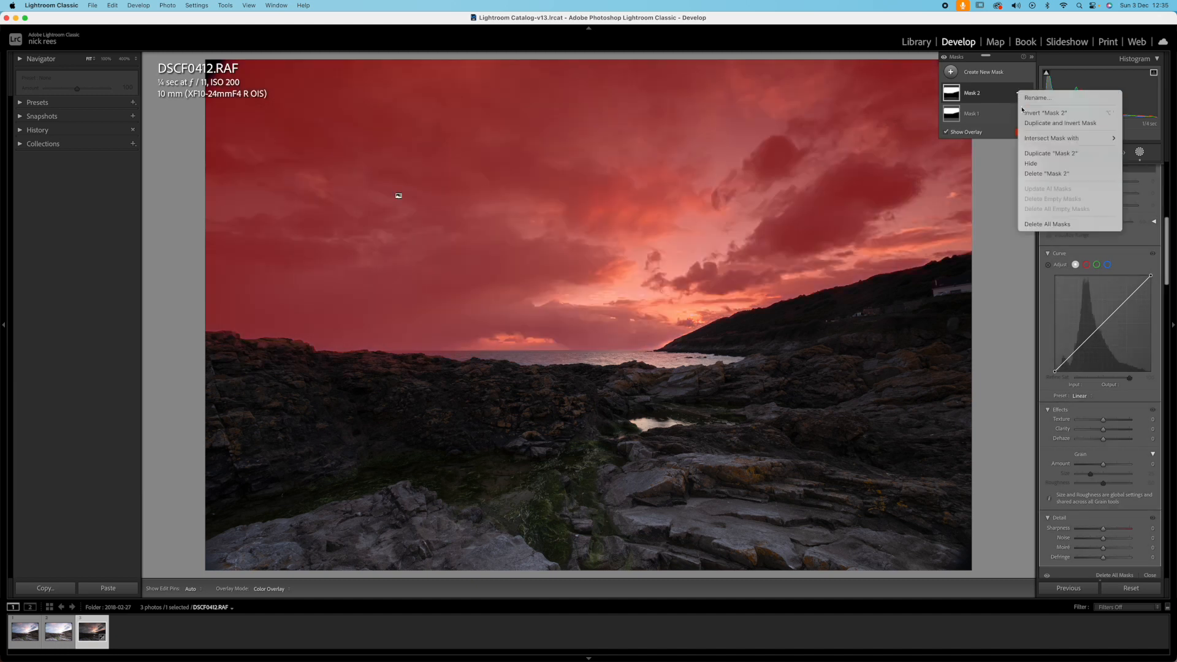
{"action": "left_click", "coordinate": [1028, 114]}
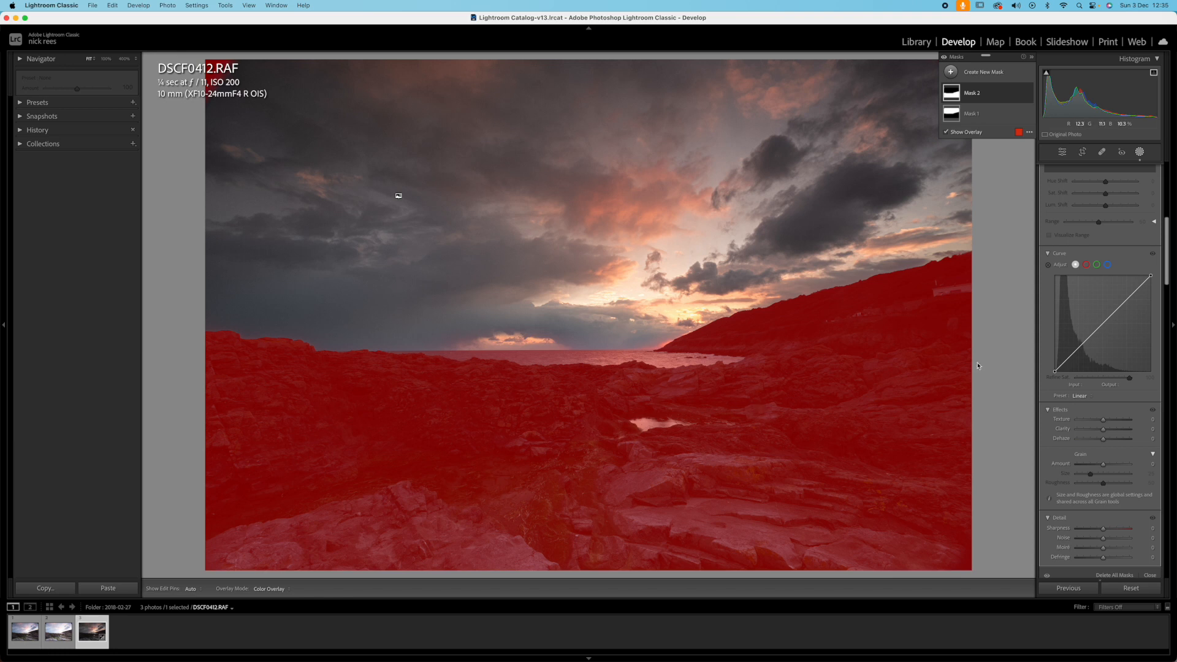
Set the inverted foreground mask's Exposure to 1.00 and its Shadows to 30
{"action": "scroll", "coordinate": [1102, 262], "scroll_direction": "up", "scroll_amount": 10}
{"action": "left_click_drag", "start_coordinate": [1103, 244], "coordinate": [1110, 245]}
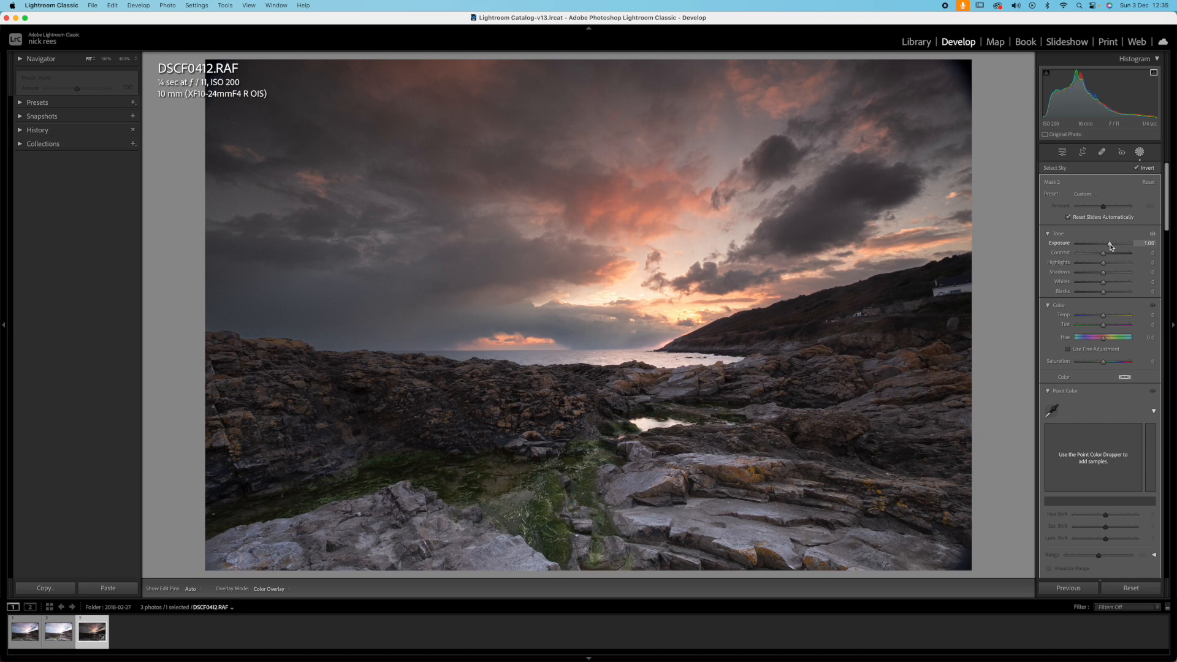
{"action": "left_click_drag", "start_coordinate": [1104, 274], "coordinate": [1112, 274]}
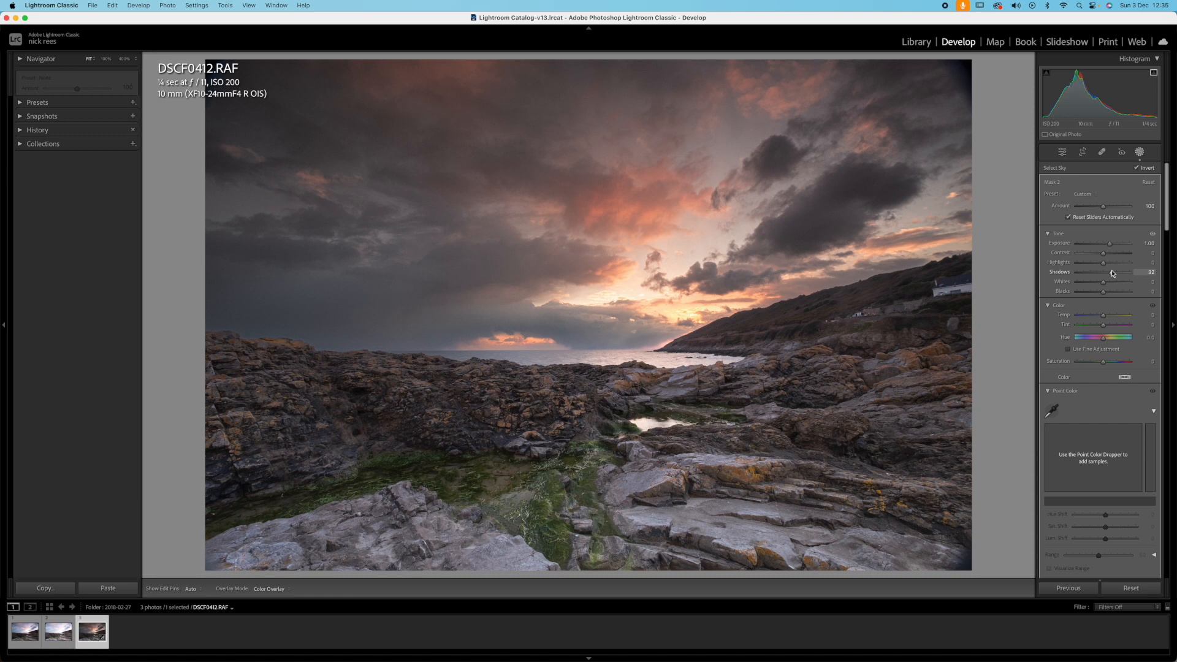
{"action": "left_click_drag", "start_coordinate": [1112, 274], "coordinate": [1112, 272]}
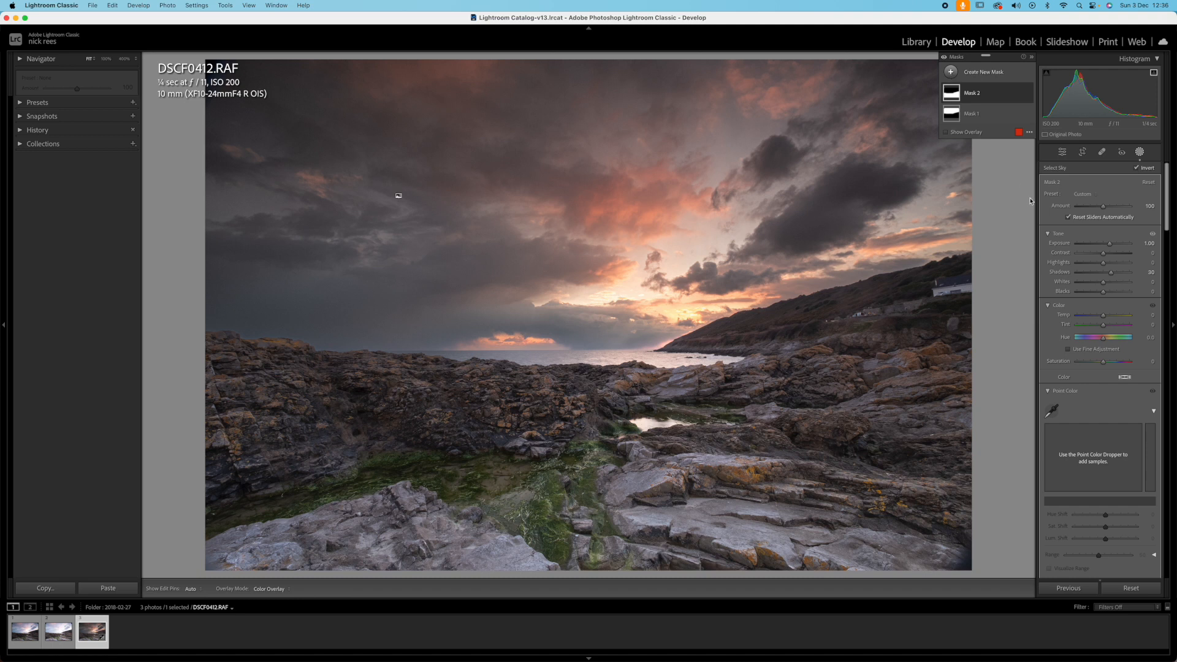
Create a brush mask and paint it over the green algae channel and the algae patches around the rock pool
{"action": "left_click", "coordinate": [951, 72]}
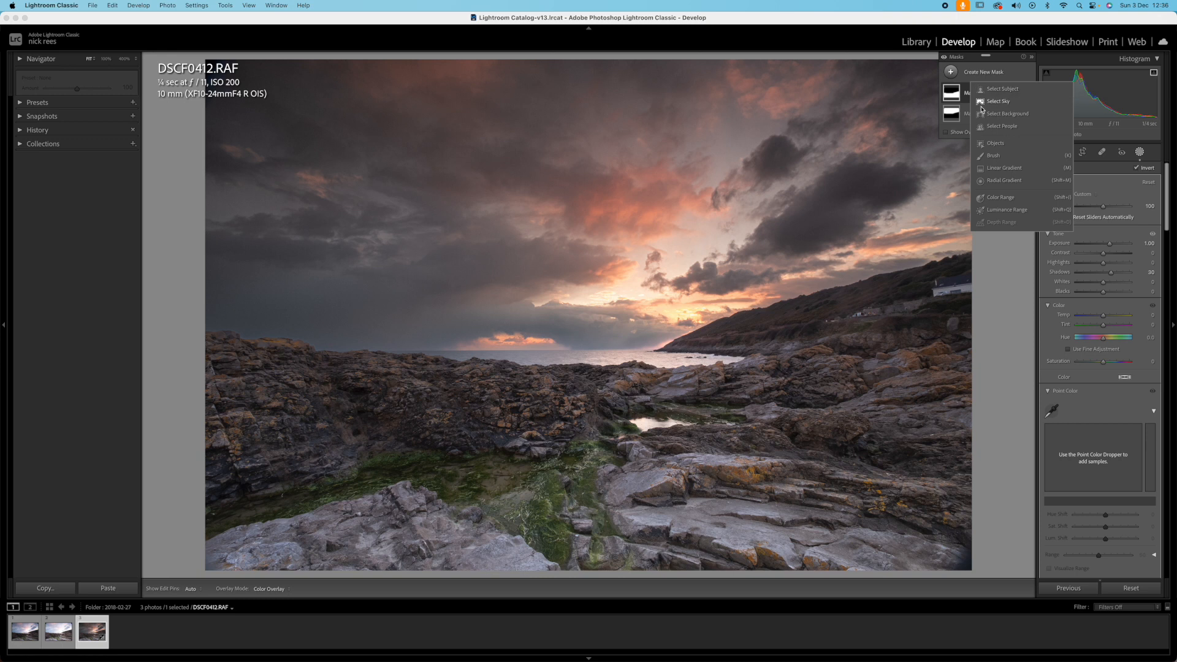
{"action": "left_click", "coordinate": [994, 156]}
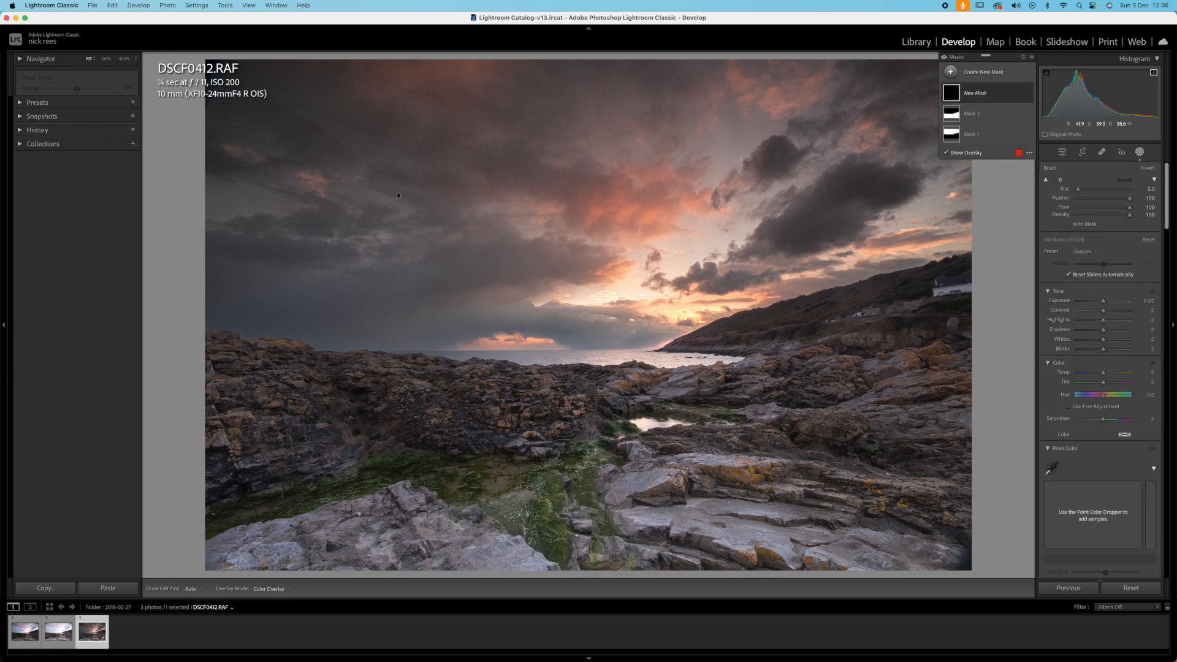
{"action": "mouse_move", "coordinate": [260, 509]}
{"action": "left_mouse_down"}
{"action": "mouse_move", "coordinate": [215, 525]}
{"action": "mouse_move", "coordinate": [299, 503]}
{"action": "mouse_move", "coordinate": [289, 505]}
{"action": "mouse_move", "coordinate": [333, 480]}
{"action": "mouse_move", "coordinate": [350, 485]}
{"action": "mouse_move", "coordinate": [340, 493]}
{"action": "mouse_move", "coordinate": [383, 475]}
{"action": "mouse_move", "coordinate": [377, 460]}
{"action": "mouse_move", "coordinate": [374, 479]}
{"action": "mouse_move", "coordinate": [415, 458]}
{"action": "mouse_move", "coordinate": [558, 552]}
{"action": "mouse_move", "coordinate": [550, 471]}
{"action": "mouse_move", "coordinate": [426, 458]}
{"action": "mouse_move", "coordinate": [499, 484]}
{"action": "mouse_move", "coordinate": [488, 490]}
{"action": "mouse_move", "coordinate": [546, 520]}
{"action": "left_mouse_up"}
{"action": "mouse_move", "coordinate": [512, 483]}
{"action": "left_mouse_down"}
{"action": "mouse_move", "coordinate": [554, 480]}
{"action": "mouse_move", "coordinate": [557, 464]}
{"action": "mouse_move", "coordinate": [594, 444]}
{"action": "mouse_move", "coordinate": [609, 455]}
{"action": "mouse_move", "coordinate": [583, 475]}
{"action": "mouse_move", "coordinate": [606, 533]}
{"action": "left_mouse_up"}
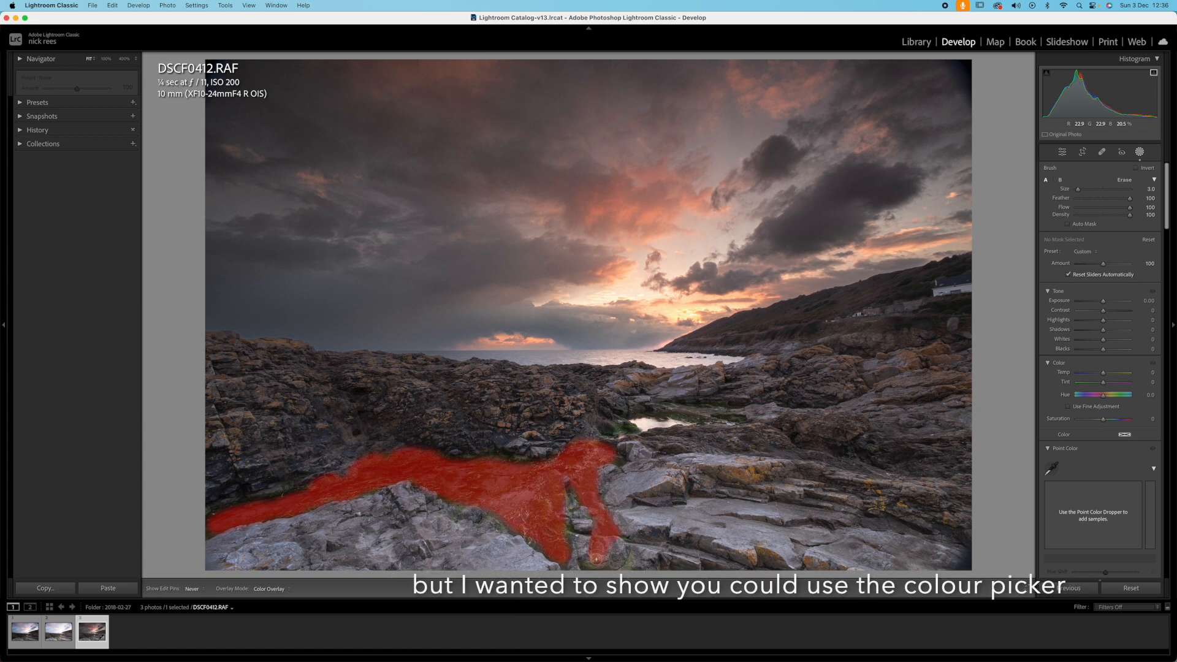
{"action": "mouse_move", "coordinate": [604, 534]}
{"action": "left_mouse_down"}
{"action": "mouse_move", "coordinate": [525, 533]}
{"action": "mouse_move", "coordinate": [540, 547]}
{"action": "mouse_move", "coordinate": [521, 529]}
{"action": "left_mouse_up"}
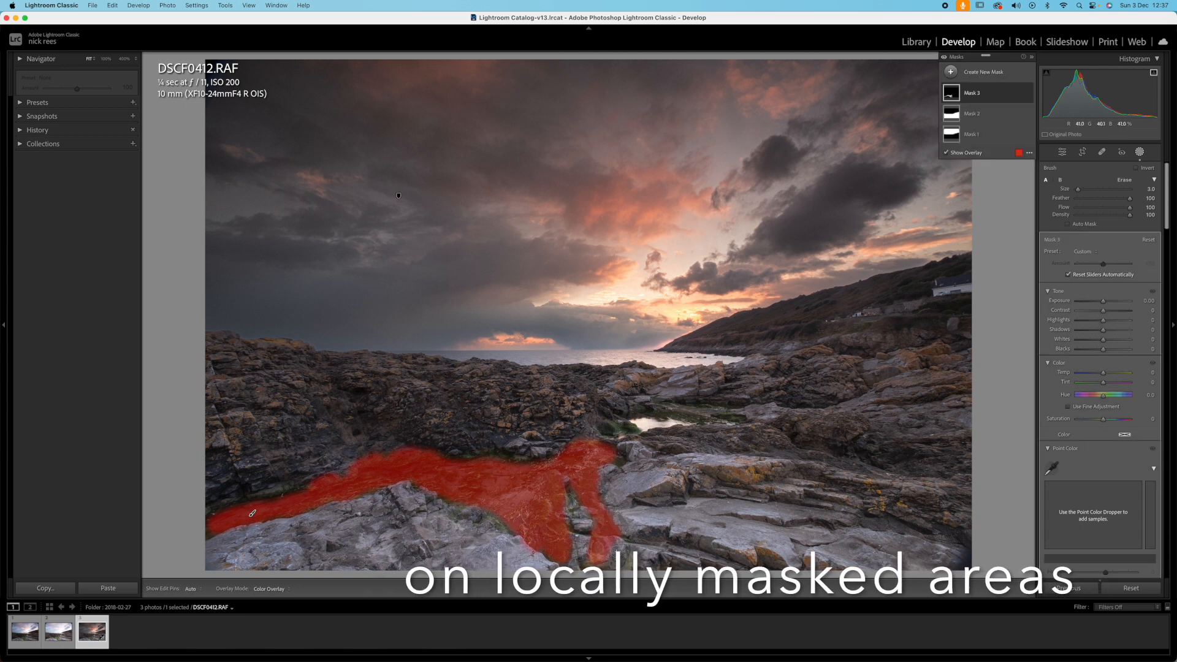
{"action": "left_click_drag", "start_coordinate": [632, 561], "coordinate": [628, 563]}
{"action": "mouse_move", "coordinate": [615, 431]}
{"action": "left_mouse_down"}
{"action": "mouse_move", "coordinate": [669, 410]}
{"action": "mouse_move", "coordinate": [736, 418]}
{"action": "left_mouse_up"}
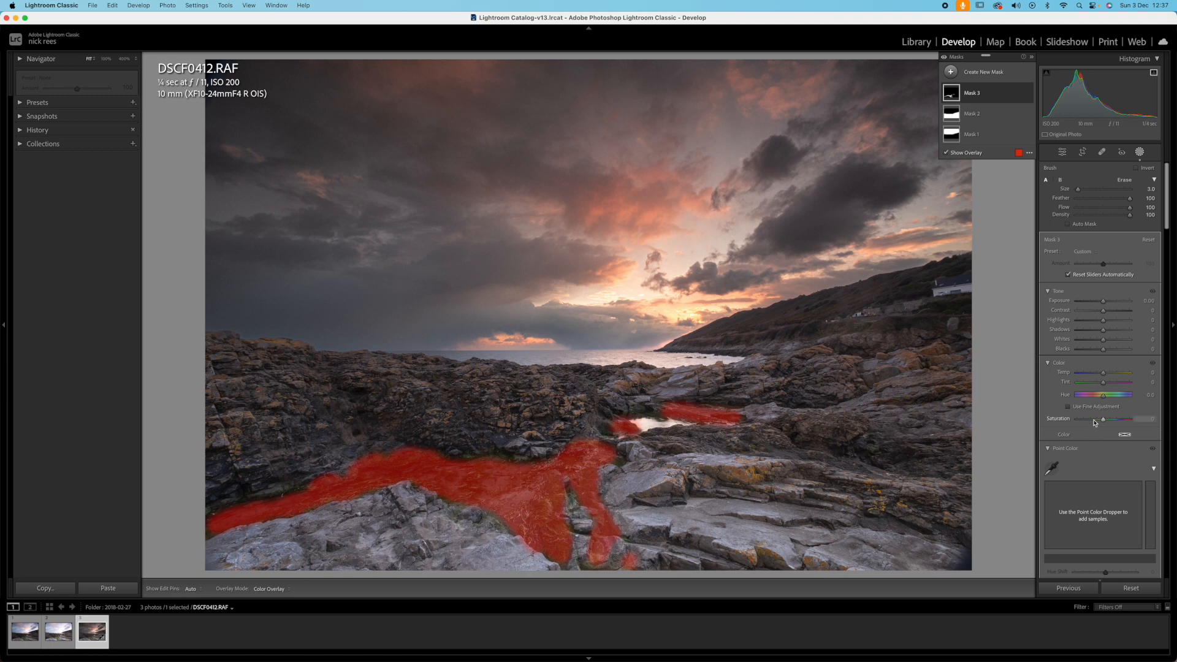
Sample the algae green with Point Color, shift its hue towards green, and set Sat. Shift to 40 and Lum. Shift to 70
{"action": "scroll", "coordinate": [1093, 432], "scroll_direction": "down", "scroll_amount": 4}
{"action": "scroll", "coordinate": [1095, 423], "scroll_direction": "up", "scroll_amount": 2}
{"action": "left_click", "coordinate": [1051, 366]}
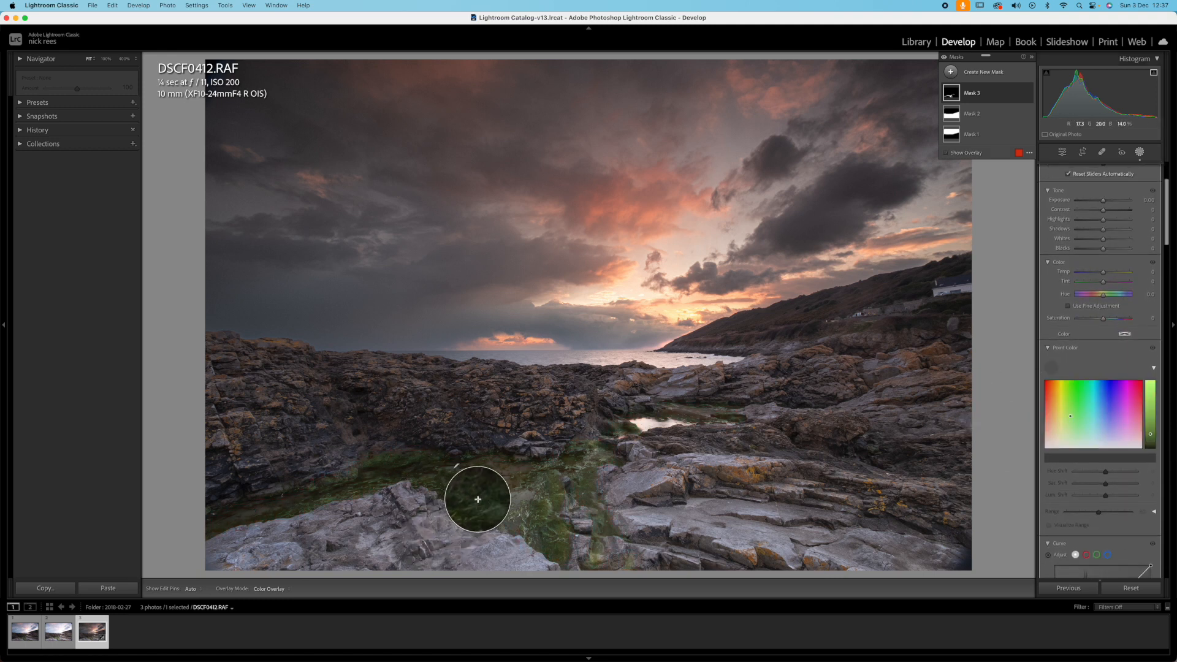
{"action": "left_click", "coordinate": [516, 520]}
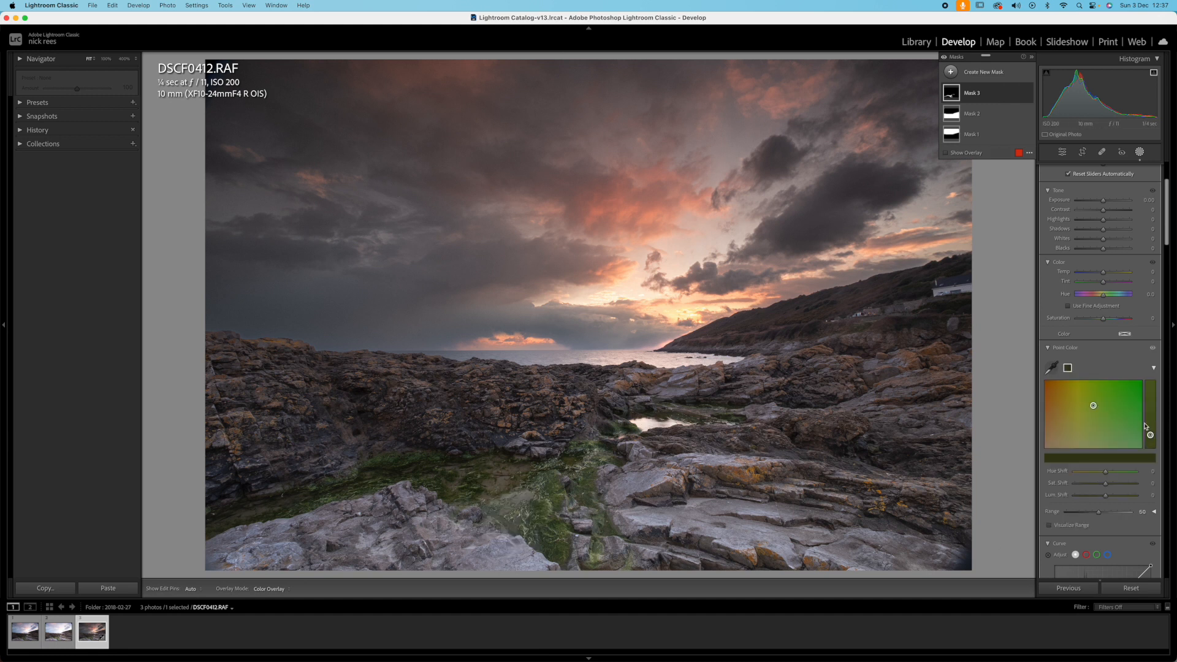
{"action": "left_click_drag", "start_coordinate": [1096, 409], "coordinate": [1097, 407]}
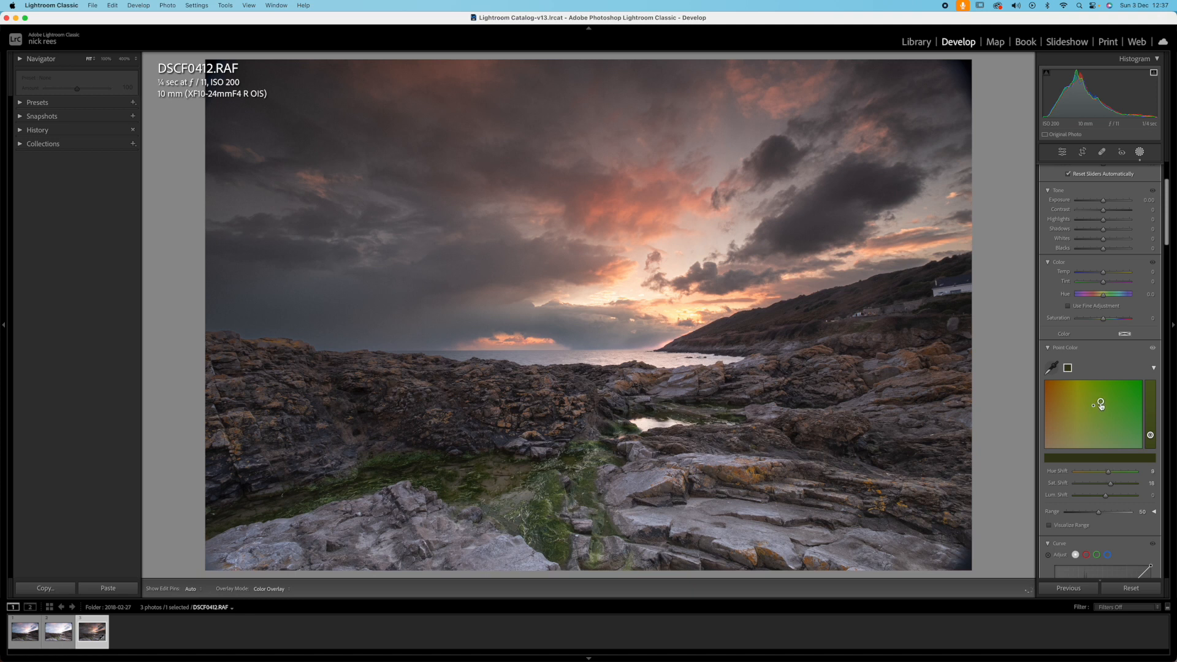
{"action": "left_click_drag", "start_coordinate": [1103, 405], "coordinate": [1109, 403]}
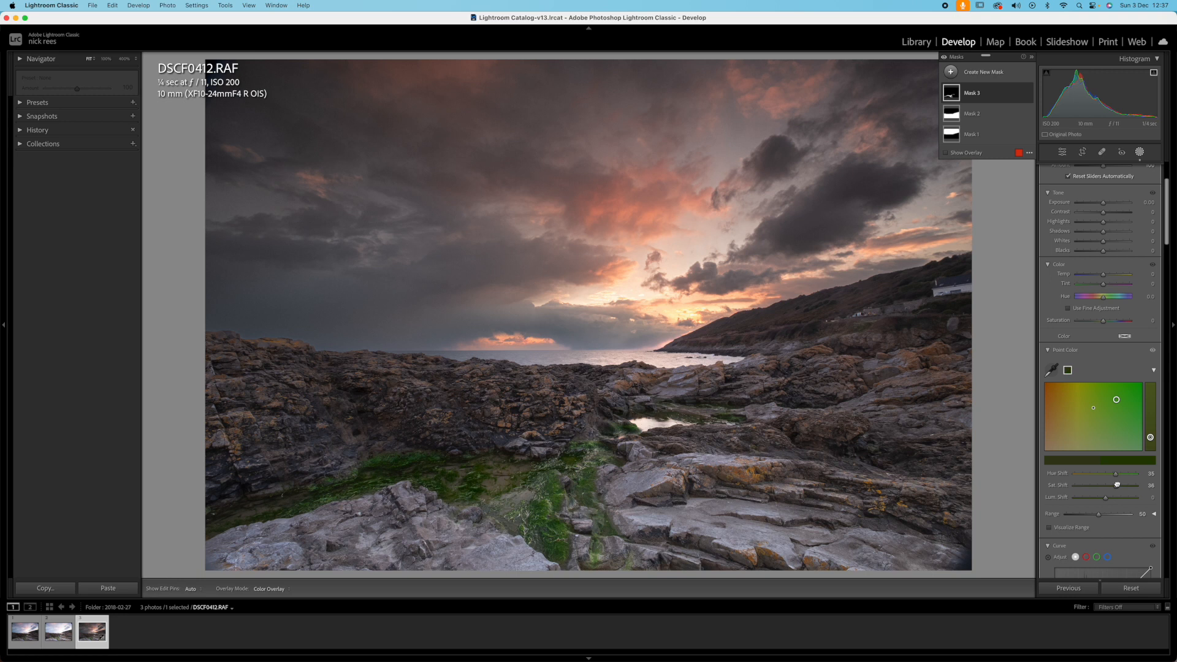
{"action": "mouse_move", "coordinate": [1117, 489]}
{"action": "left_mouse_down"}
{"action": "mouse_move", "coordinate": [1111, 501]}
{"action": "mouse_move", "coordinate": [1127, 500]}
{"action": "left_mouse_up"}
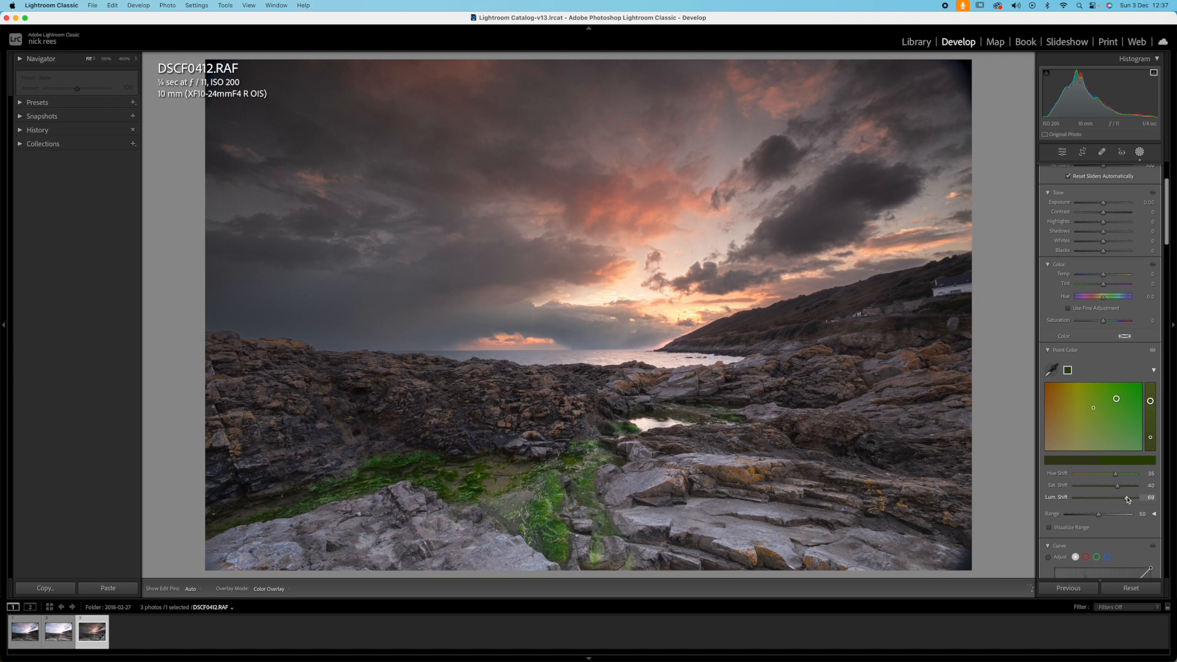
{"action": "left_click_drag", "start_coordinate": [1128, 500], "coordinate": [1128, 499]}
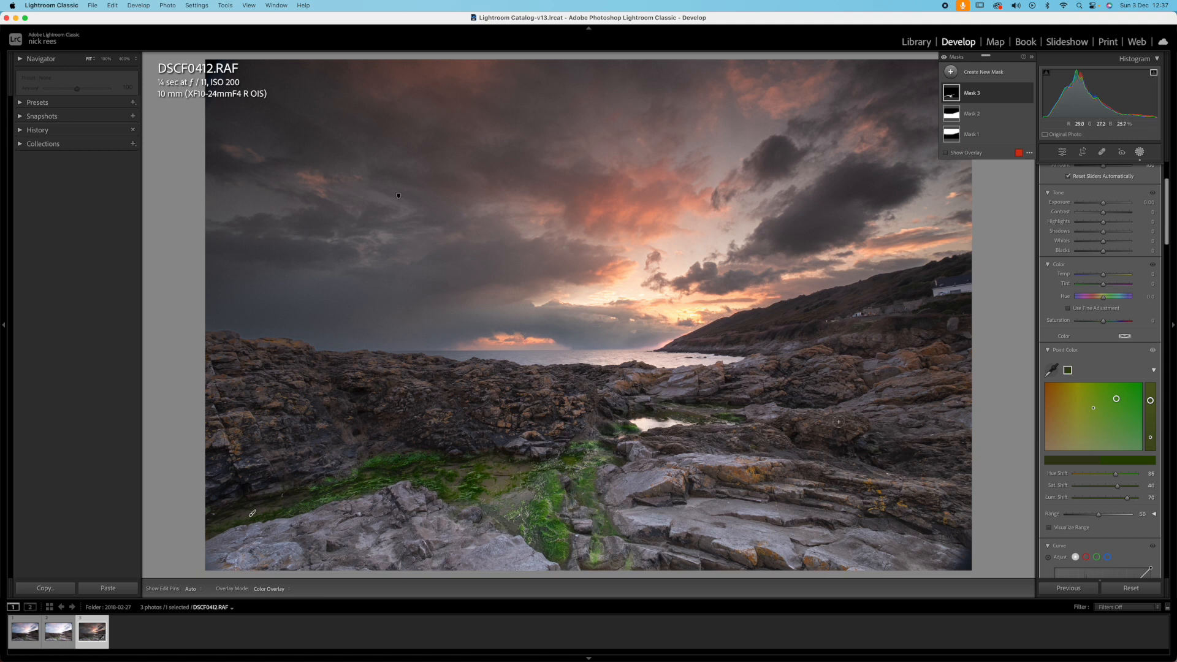
Create another brush mask and paint it over the lichen-covered rocks on both sides of the foreground
{"action": "left_click", "coordinate": [951, 73]}
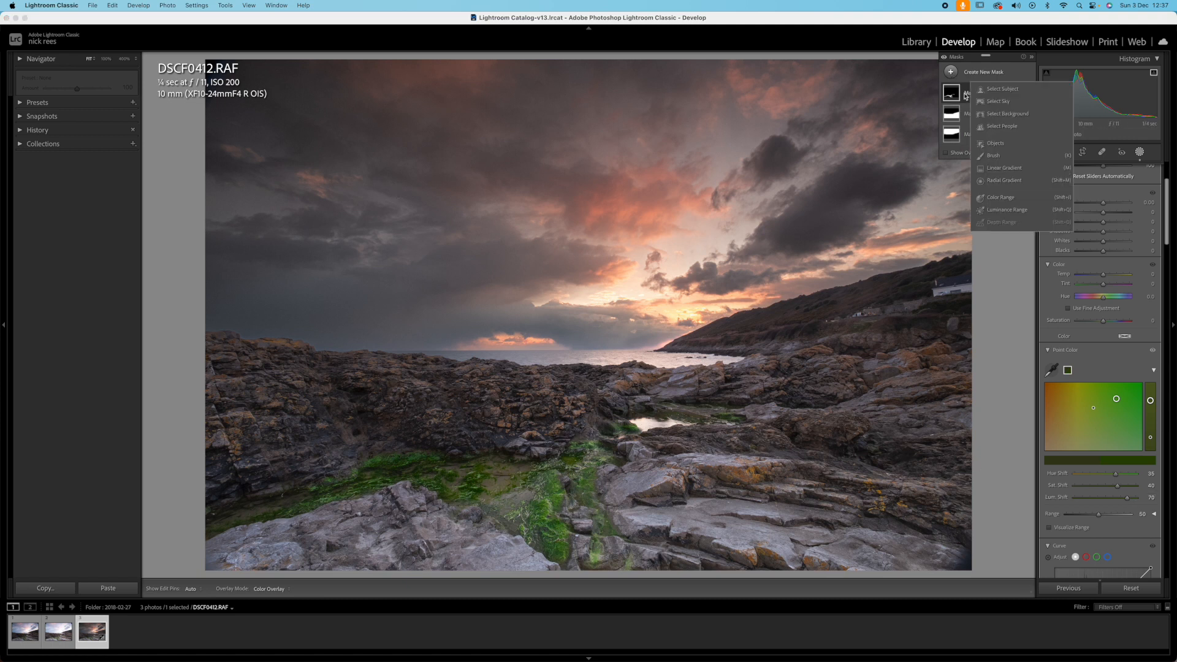
{"action": "left_click", "coordinate": [994, 155]}
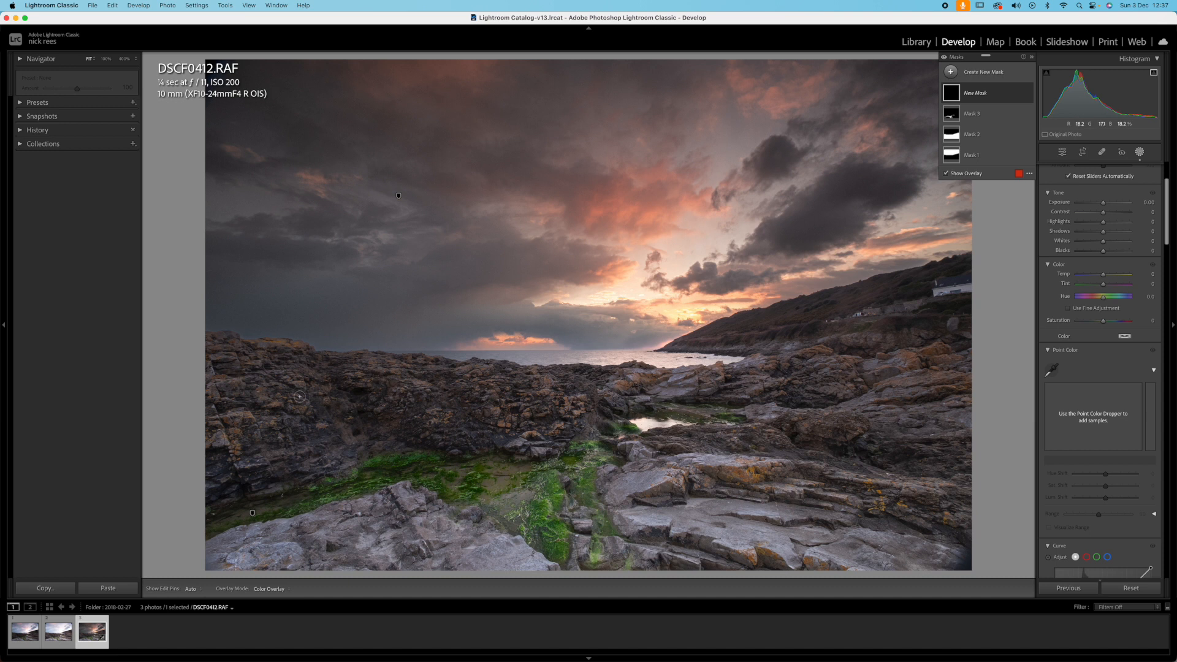
{"action": "mouse_move", "coordinate": [243, 379]}
{"action": "left_mouse_down"}
{"action": "mouse_move", "coordinate": [288, 375]}
{"action": "mouse_move", "coordinate": [275, 364]}
{"action": "mouse_move", "coordinate": [296, 410]}
{"action": "mouse_move", "coordinate": [229, 442]}
{"action": "mouse_move", "coordinate": [214, 473]}
{"action": "mouse_move", "coordinate": [254, 470]}
{"action": "mouse_move", "coordinate": [263, 449]}
{"action": "mouse_move", "coordinate": [221, 415]}
{"action": "mouse_move", "coordinate": [390, 449]}
{"action": "mouse_move", "coordinate": [447, 435]}
{"action": "mouse_move", "coordinate": [453, 420]}
{"action": "mouse_move", "coordinate": [316, 376]}
{"action": "mouse_move", "coordinate": [544, 414]}
{"action": "mouse_move", "coordinate": [649, 395]}
{"action": "left_mouse_up"}
{"action": "mouse_move", "coordinate": [717, 478]}
{"action": "left_mouse_down"}
{"action": "mouse_move", "coordinate": [779, 469]}
{"action": "mouse_move", "coordinate": [954, 509]}
{"action": "left_mouse_up"}
{"action": "mouse_move", "coordinate": [901, 371]}
{"action": "left_mouse_down"}
{"action": "mouse_move", "coordinate": [920, 357]}
{"action": "mouse_move", "coordinate": [956, 362]}
{"action": "left_mouse_up"}
{"action": "left_click_drag", "start_coordinate": [830, 352], "coordinate": [774, 373]}
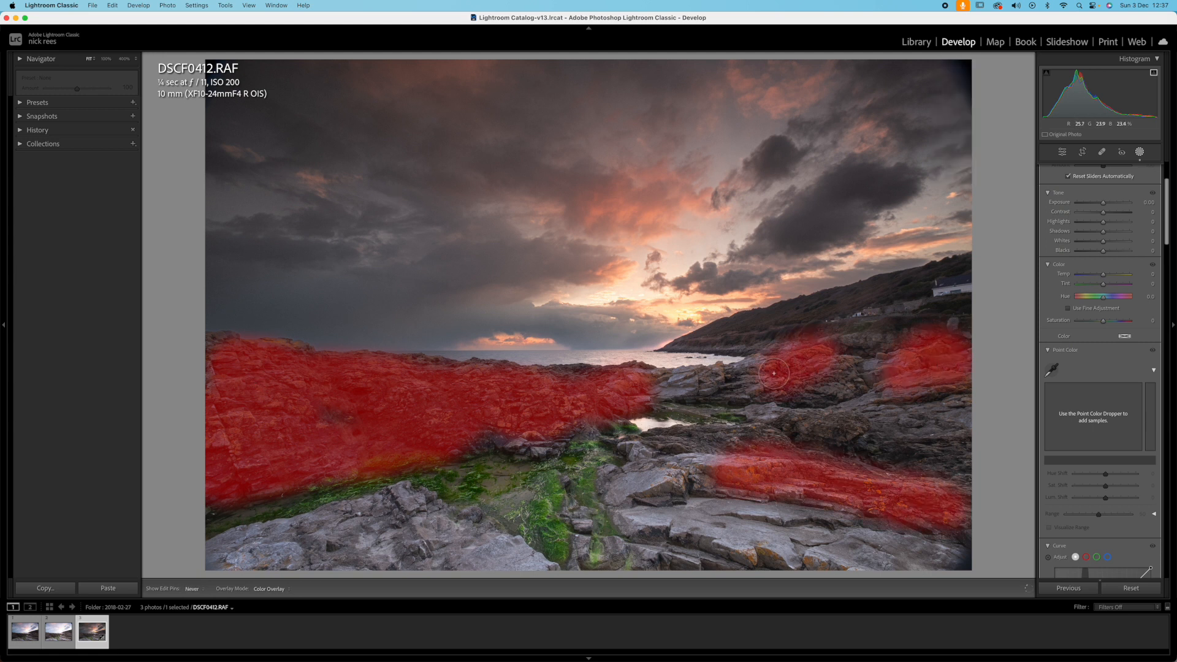
{"action": "left_click_drag", "start_coordinate": [727, 554], "coordinate": [855, 547]}
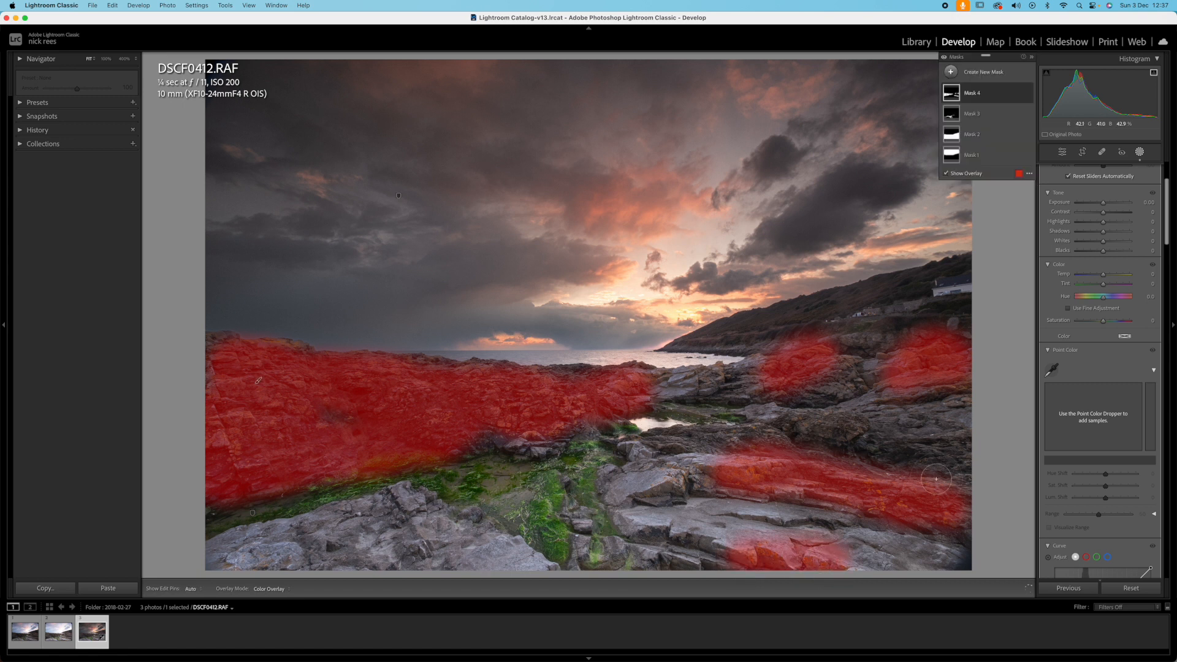
Sample the orange lichen with Point Color and set Hue Shift to -15, Sat. Shift to 70 and Lum. Shift to 50
{"action": "left_click", "coordinate": [1052, 369]}
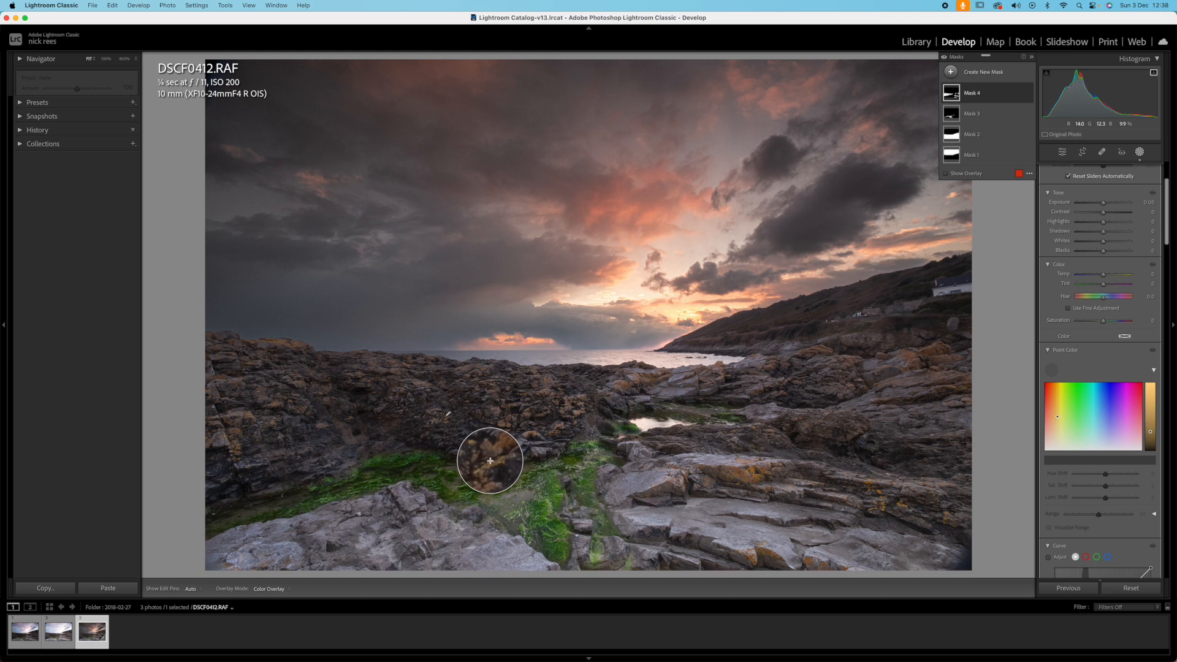
{"action": "left_click", "coordinate": [794, 512]}
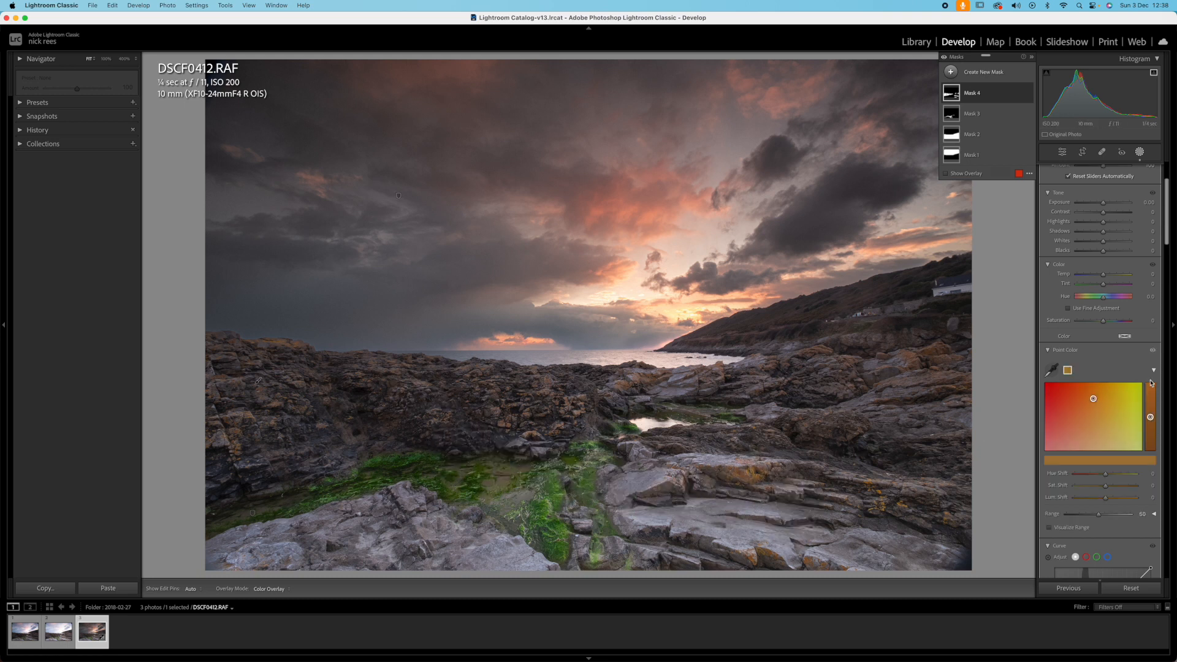
{"action": "left_click_drag", "start_coordinate": [1093, 399], "coordinate": [1085, 396]}
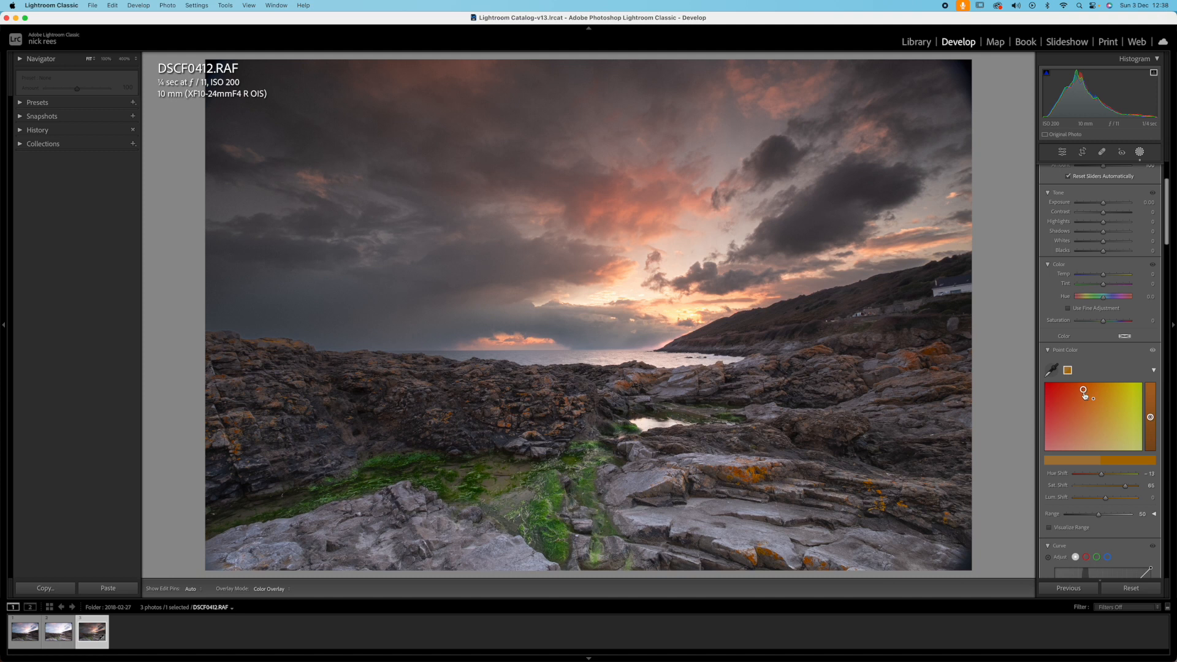
{"action": "left_click_drag", "start_coordinate": [1100, 475], "coordinate": [1127, 489]}
{"action": "left_click_drag", "start_coordinate": [1107, 500], "coordinate": [1122, 500]}
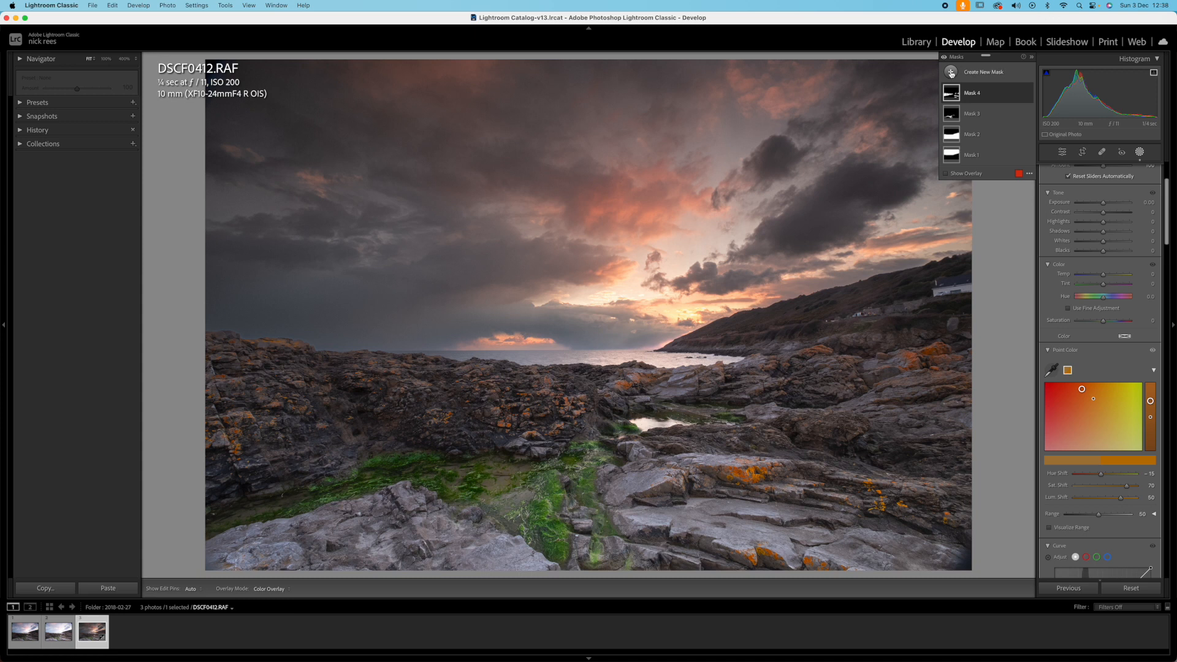
Leave masking and set the whole photo's Contrast to +10, Highlights to -15 and Shadows to +15
{"action": "left_click", "coordinate": [1140, 151]}
{"action": "scroll", "coordinate": [1125, 192], "scroll_direction": "up", "scroll_amount": 5}
{"action": "left_click_drag", "start_coordinate": [1101, 268], "coordinate": [1104, 269]}
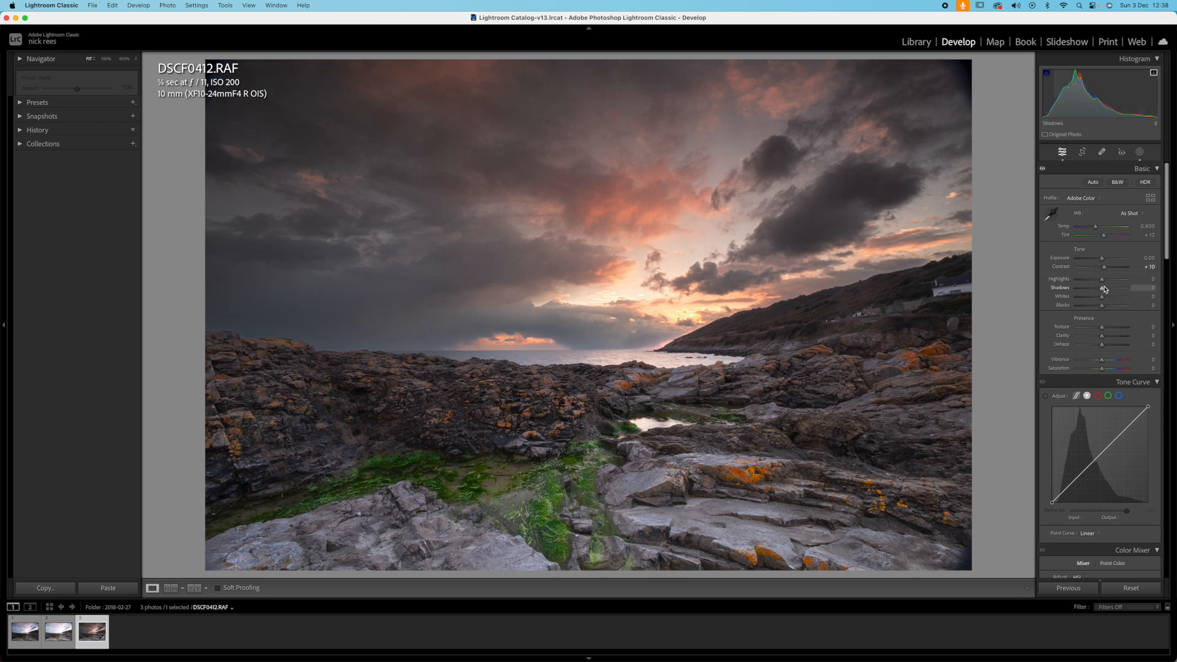
{"action": "left_click_drag", "start_coordinate": [1103, 291], "coordinate": [1106, 292]}
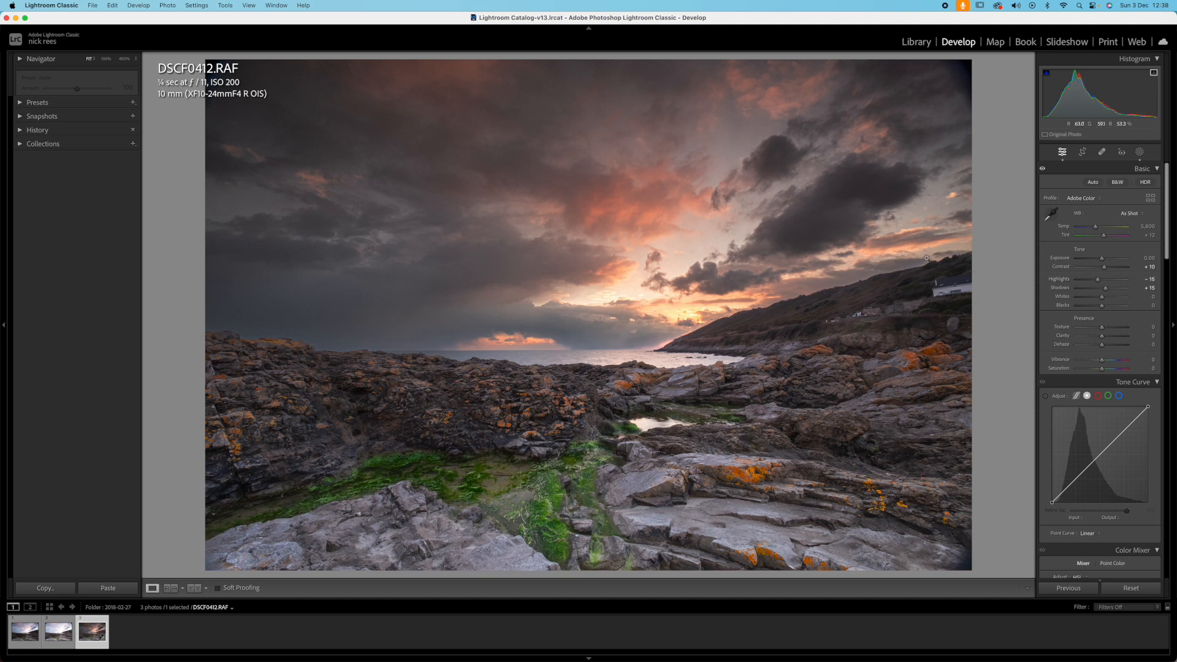
Open the edited photo DSCF0412.RAF in Adobe Photoshop 2024
{"action": "left_click", "coordinate": [168, 5]}
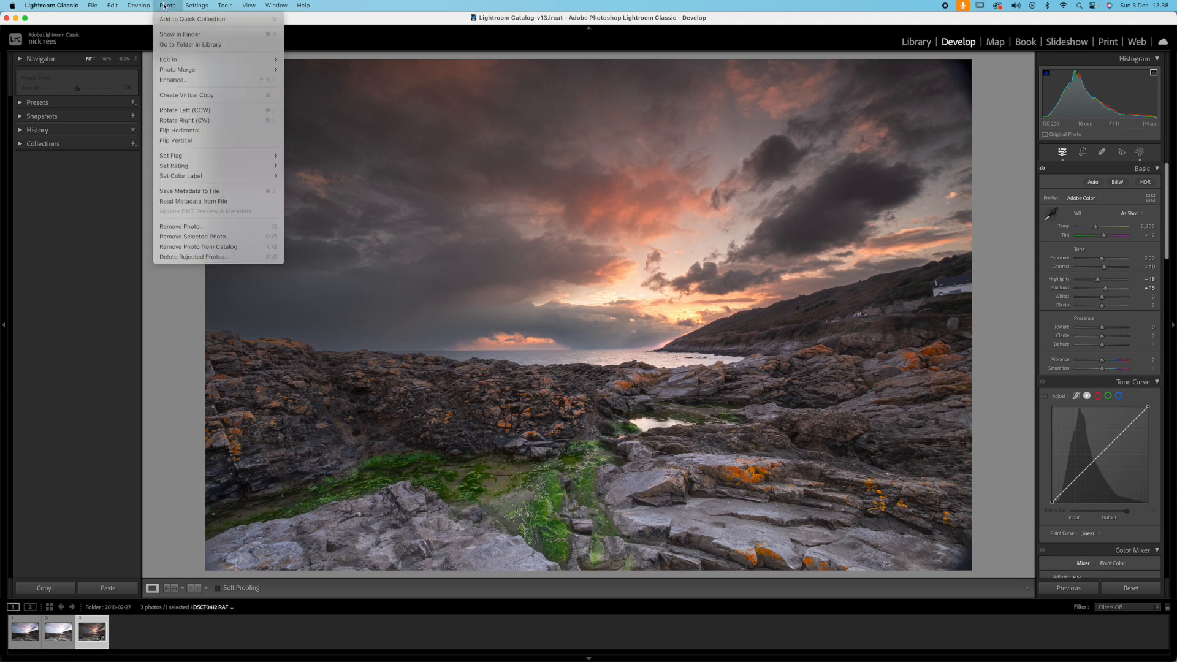
{"action": "mouse_move", "coordinate": [174, 59]}
{"action": "left_click", "coordinate": [299, 62]}
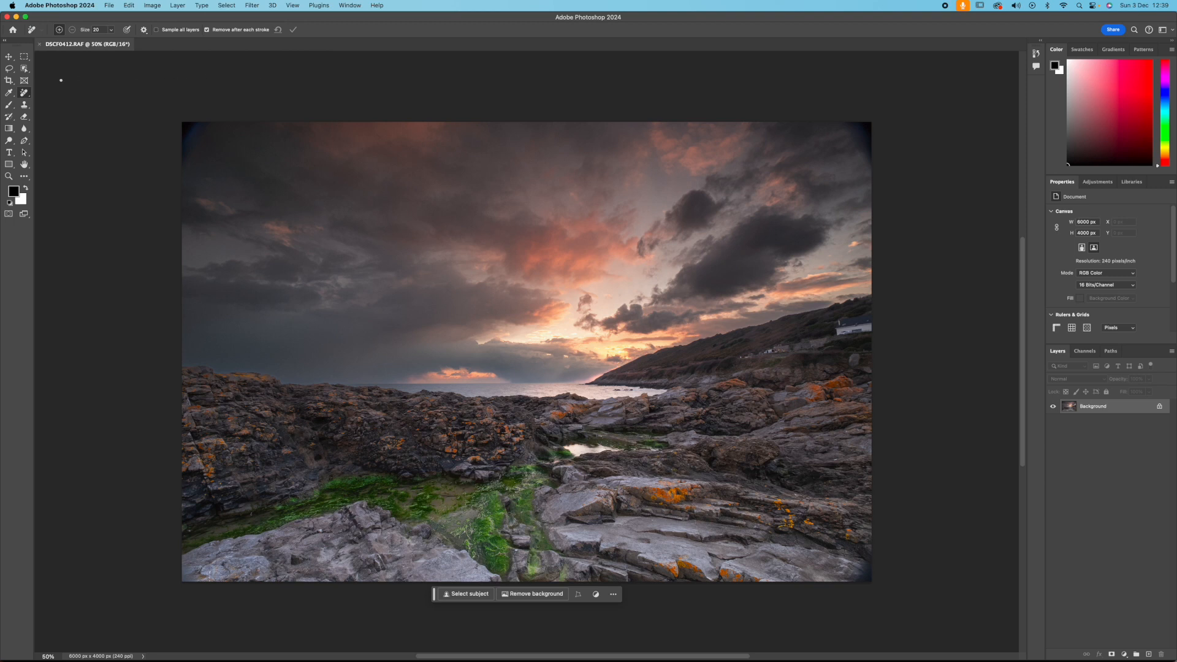
Enlarge the Remove tool brush to 500 and paint away the dark vignetting in all four corners of the photo
{"action": "key", "text": "bracketright"}
{"action": "key", "text": "bracketright"}
{"action": "key", "text": "bracketright"}
{"action": "key", "text": "bracketright"}
{"action": "key", "text": "bracketright"}
{"action": "key", "text": "bracketright"}
{"action": "key", "text": "bracketright"}
{"action": "key", "text": "bracketright"}
{"action": "key", "text": "bracketright"}
{"action": "key", "text": "bracketright"}
{"action": "key", "text": "bracketright"}
{"action": "key", "text": "bracketright"}
{"action": "key", "text": "bracketright"}
{"action": "key", "text": "bracketright"}
{"action": "key", "text": "bracketright"}
{"action": "key", "text": "bracketright"}
{"action": "left_click", "coordinate": [190, 139]}
{"action": "mouse_move", "coordinate": [858, 131]}
{"action": "left_mouse_down"}
{"action": "mouse_move", "coordinate": [870, 141]}
{"action": "mouse_move", "coordinate": [849, 145]}
{"action": "left_mouse_up"}
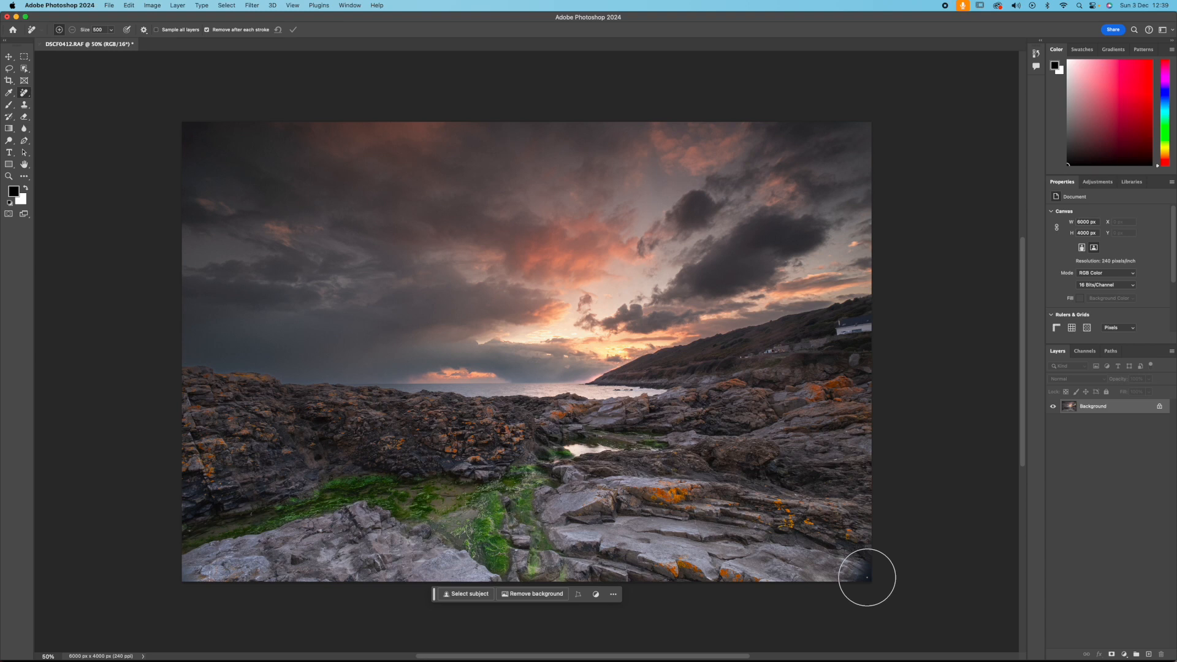
{"action": "left_click_drag", "start_coordinate": [867, 577], "coordinate": [870, 576]}
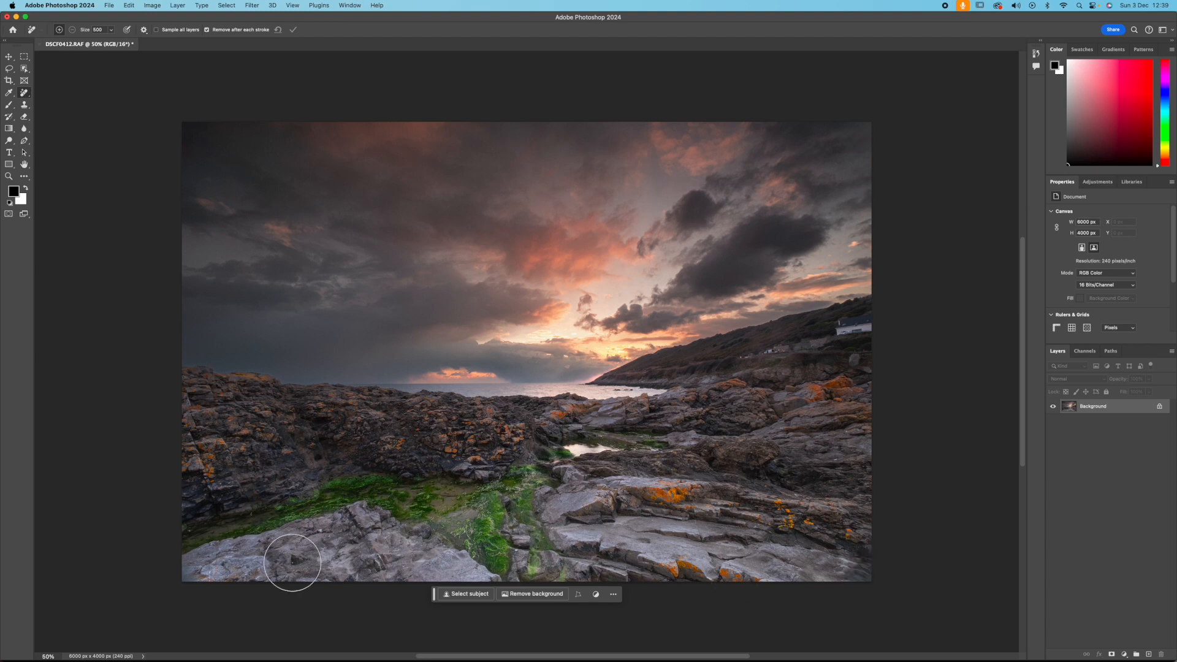
{"action": "left_click_drag", "start_coordinate": [186, 572], "coordinate": [205, 563]}
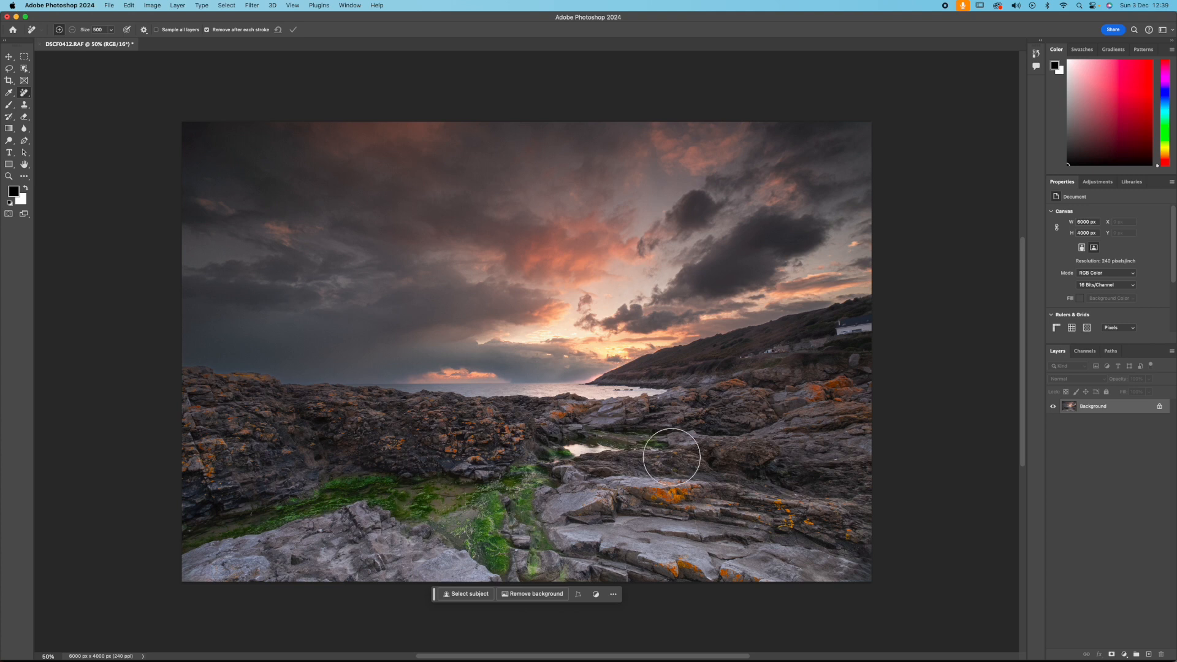
Reduce the Remove tool brush to 100 and paint out the white house at the headland's outer edge
{"action": "key", "text": "bracketleft"}
{"action": "key", "text": "bracketleft"}
{"action": "key", "text": "bracketleft"}
{"action": "key", "text": "bracketleft"}
{"action": "key", "text": "bracketleft"}
{"action": "key", "text": "bracketleft"}
{"action": "key", "text": "bracketleft"}
{"action": "key", "text": "bracketleft"}
{"action": "left_click_drag", "start_coordinate": [836, 325], "coordinate": [881, 325]}
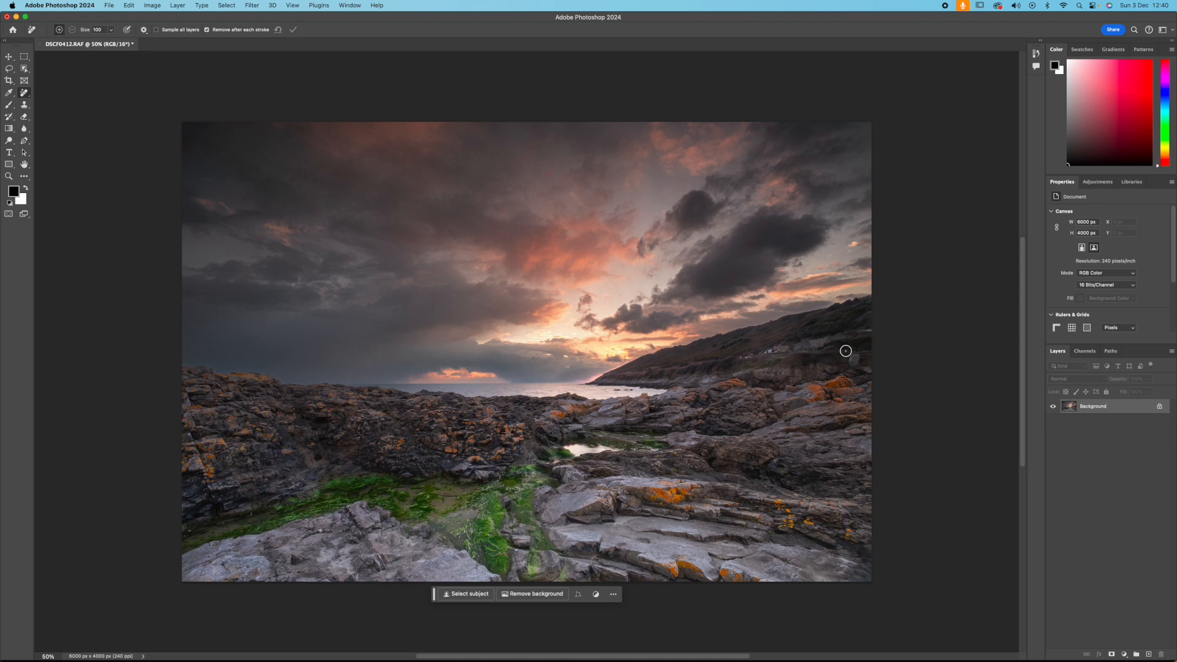
Reduce the Remove tool brush to 40 and paint out the small distant buildings and the remnant at the headland's edge
{"action": "key", "text": "bracketleft"}
{"action": "key", "text": "bracketleft"}
{"action": "key", "text": "bracketleft"}
{"action": "key", "text": "bracketleft"}
{"action": "left_click_drag", "start_coordinate": [770, 351], "coordinate": [773, 351]}
{"action": "left_click_drag", "start_coordinate": [874, 330], "coordinate": [876, 335]}
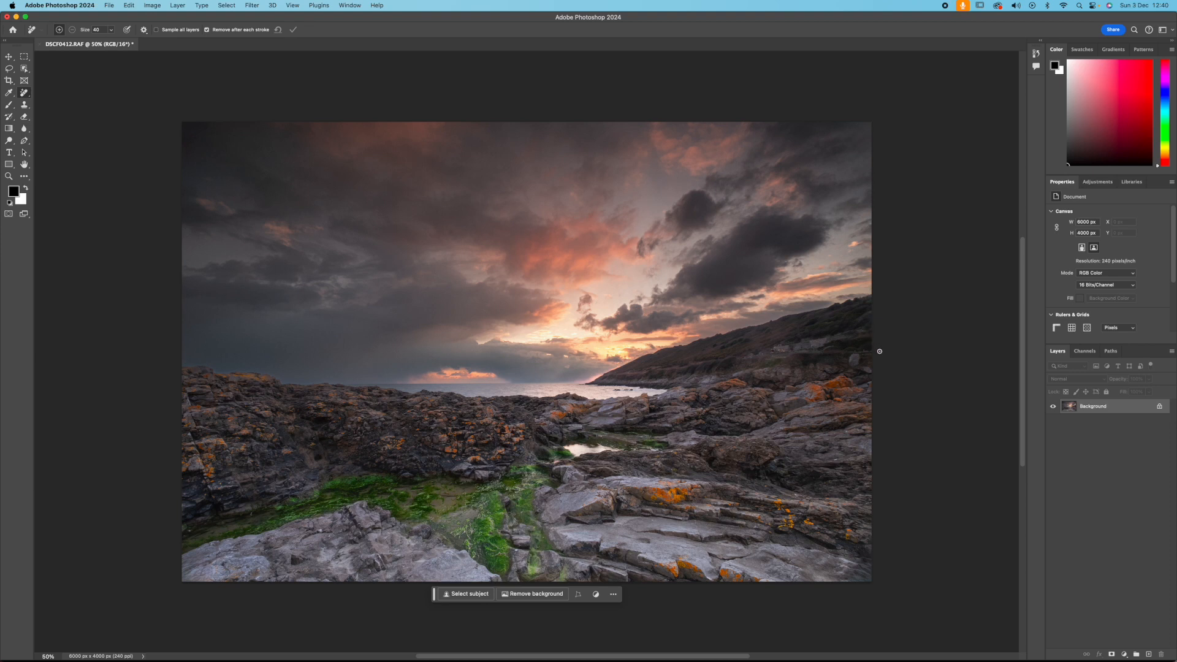